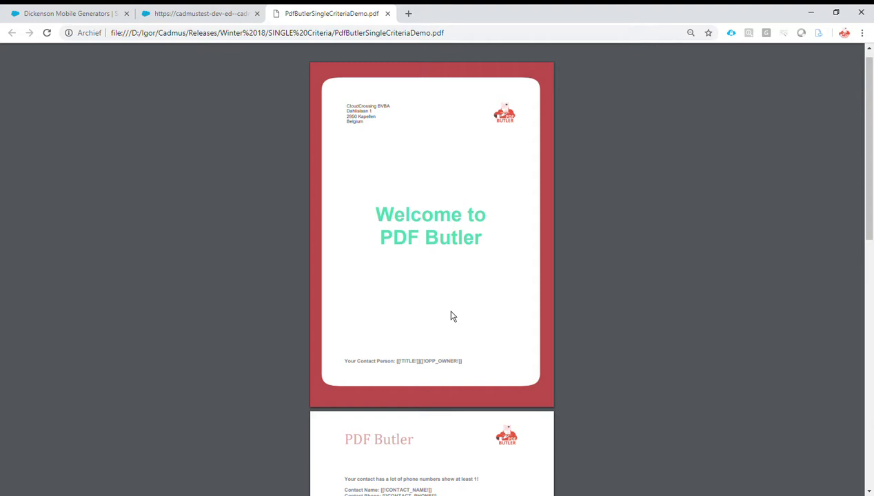
Examine the TITLE and OPP_OWNER merge fields in the contact person line on the template's cover page
scroll(453, 320, "up", 2)
scroll(454, 330, "down", 3)
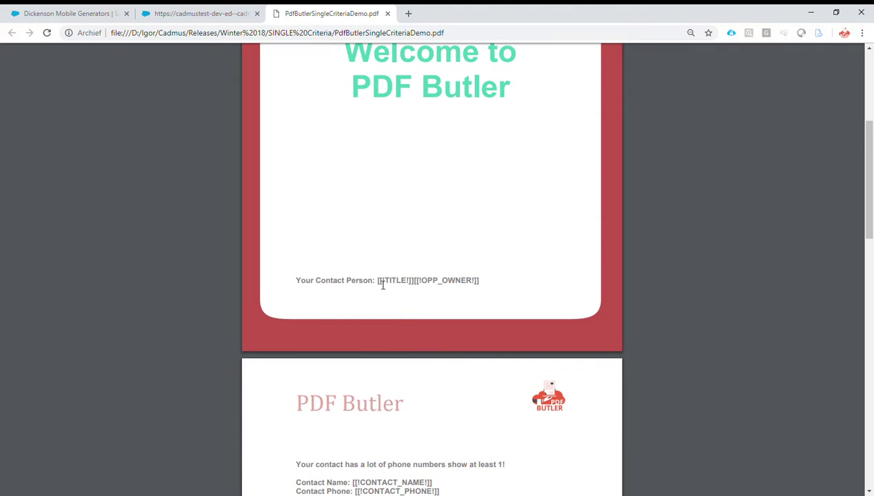
left_click_drag(376, 283, 419, 283)
left_click(414, 285)
left_click_drag(413, 283, 484, 285)
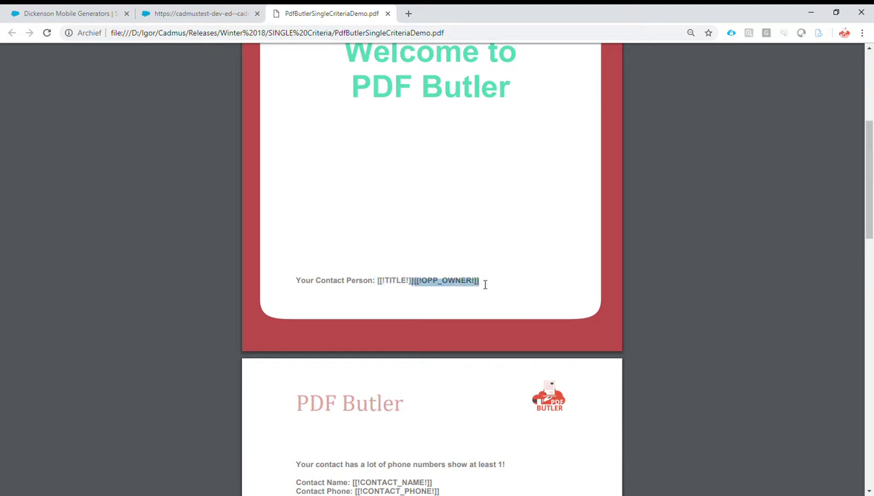
left_click(418, 284)
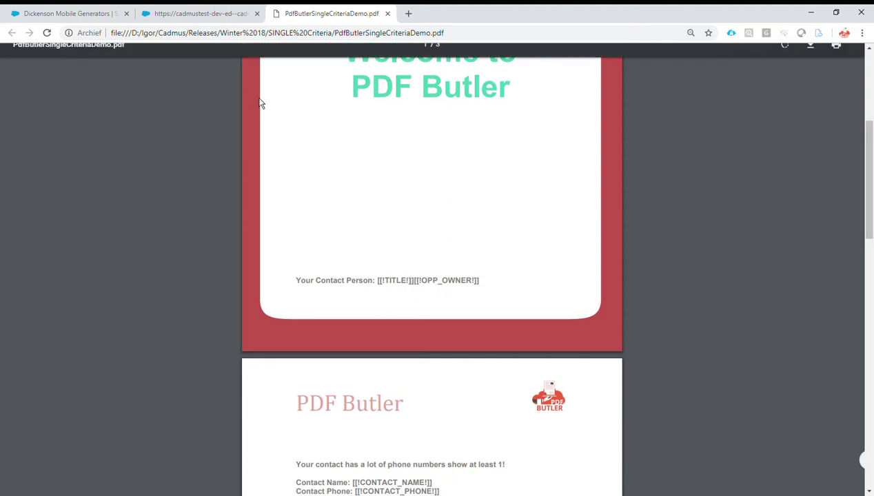
Switch to the document configuration and review the Owner TITLE config type's criteria rule, its value and its settings
left_click(195, 20)
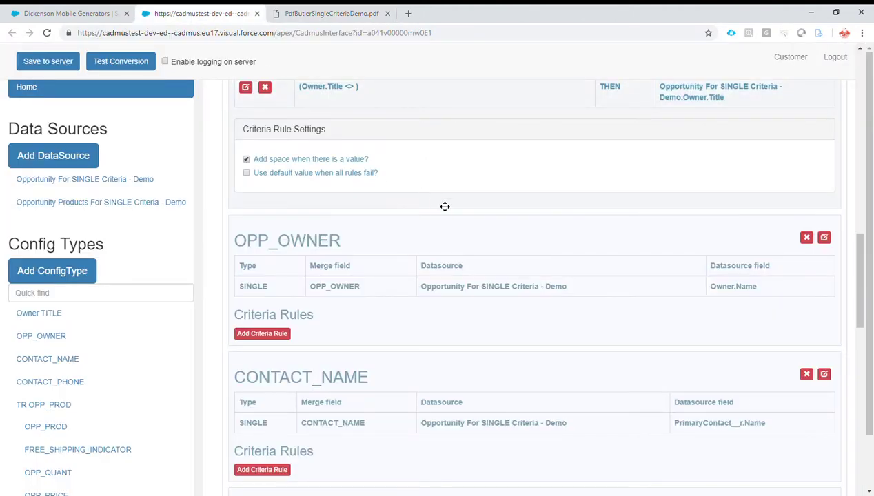
scroll(465, 221, "up", 2)
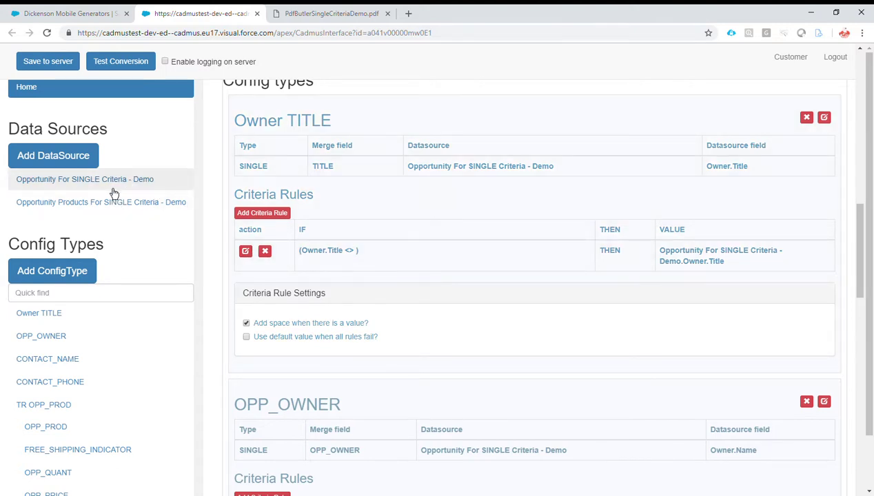
scroll(372, 262, "up", 1)
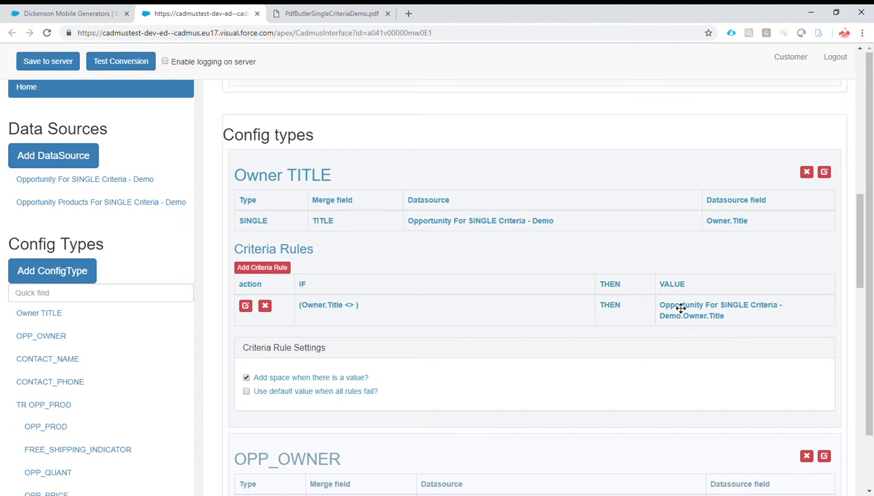
left_click_drag(663, 306, 739, 317)
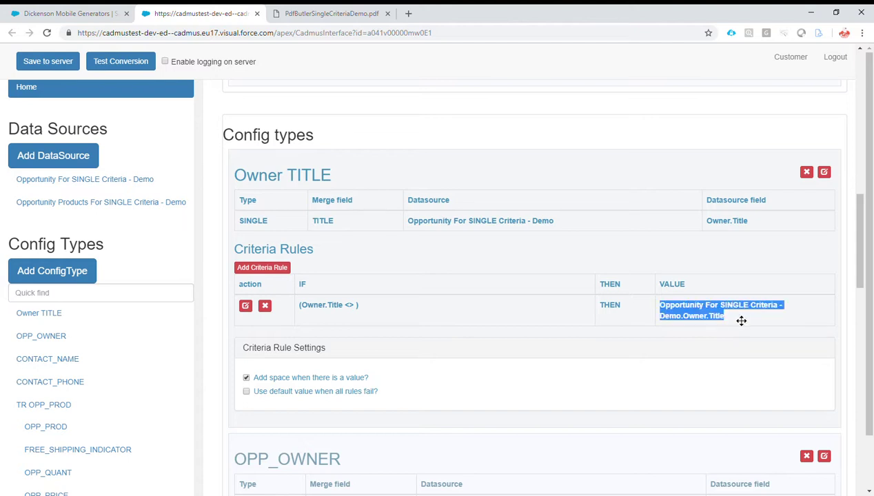
left_click(433, 321)
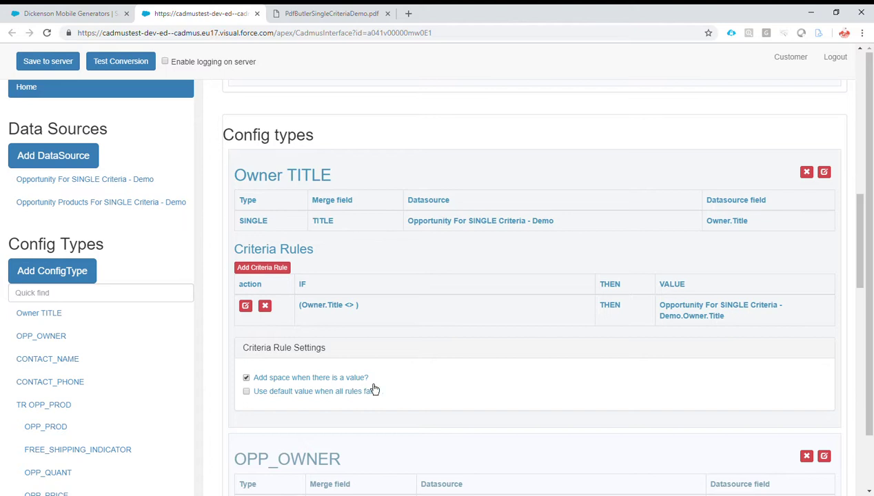
Try the fixed value "sdfqsdf" in the Owner TITLE criteria rule, clear it, return to the datasource field option and accept the rule
left_click(245, 306)
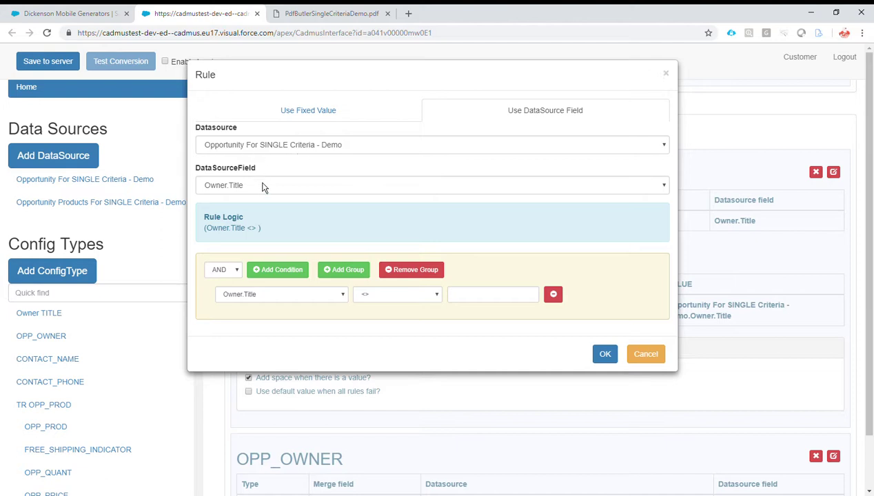
left_click(330, 120)
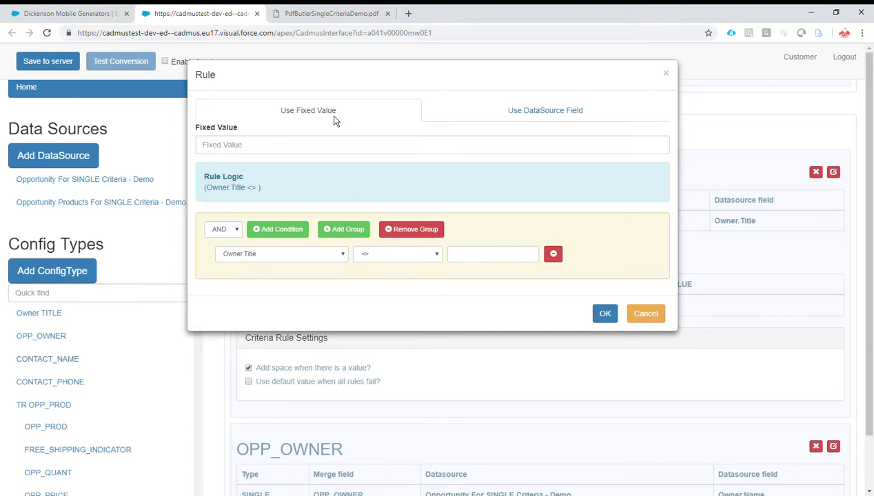
left_click(253, 149)
type("sdfqsdf")
double_click(252, 148)
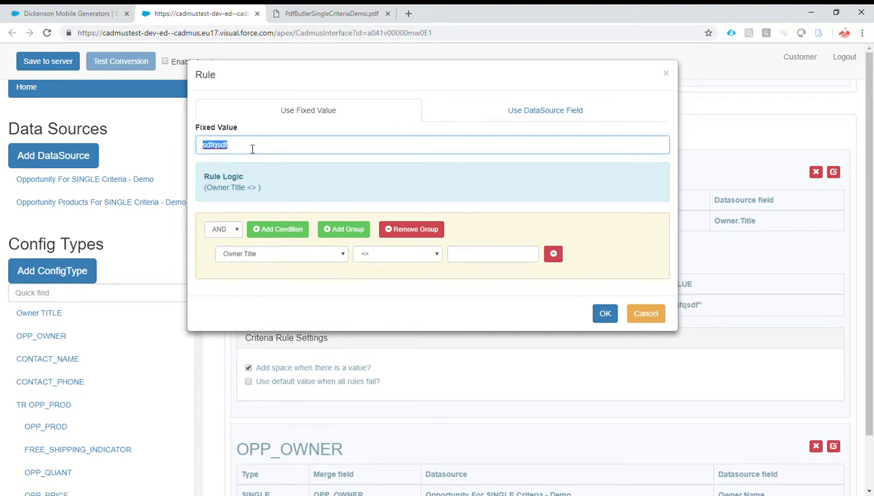
key("BackSpace")
left_click(517, 111)
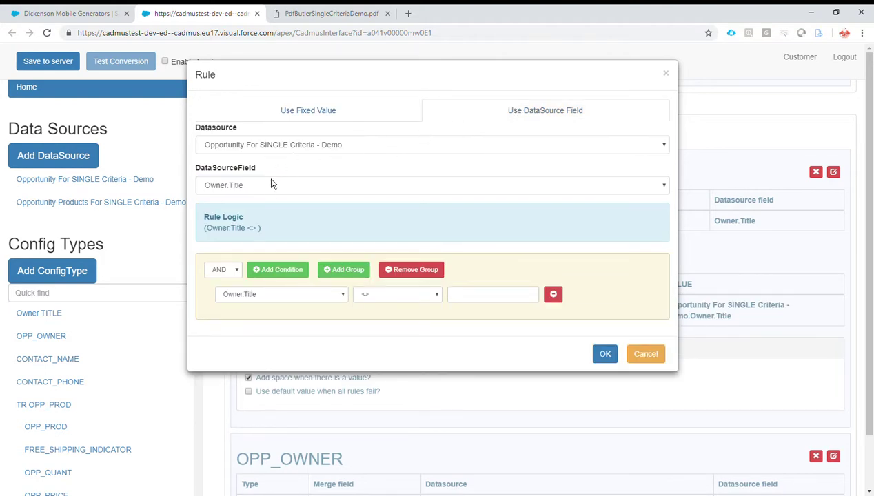
left_click(485, 297)
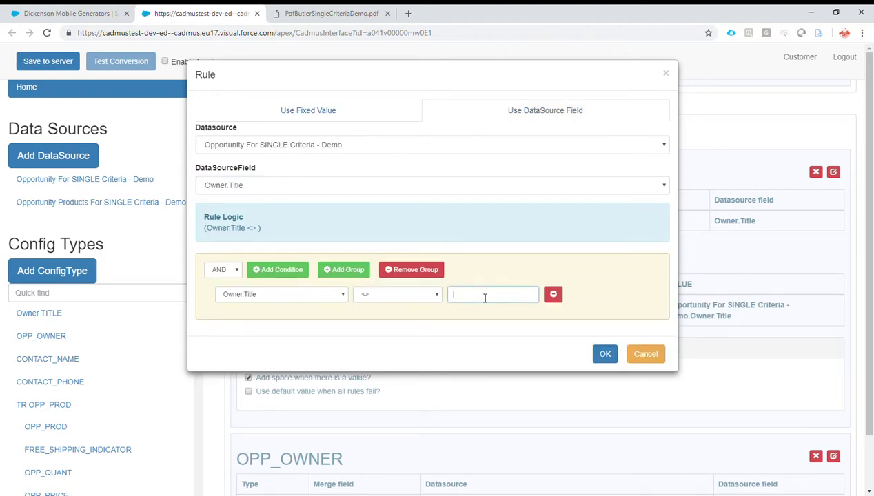
left_click(605, 355)
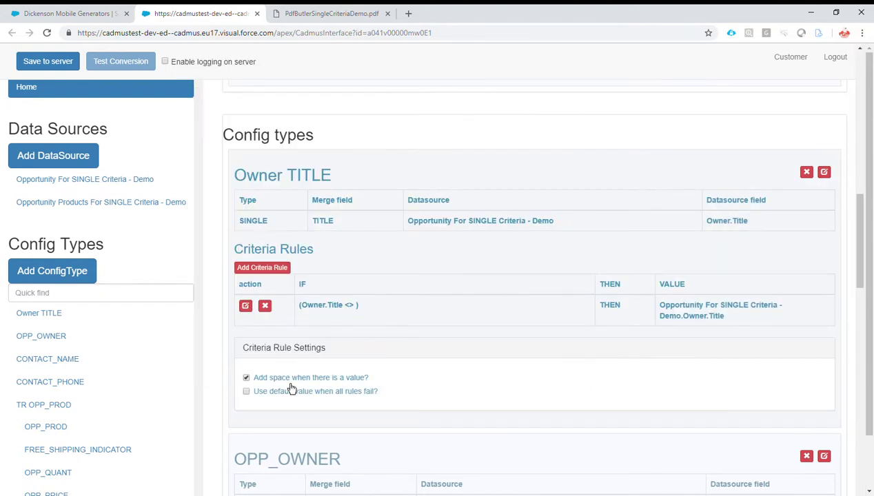
Generate the SINGLE Criteria - Demo PDF from the Dickenson Mobile Generators opportunity, inspect its contact person line and close the preview
left_click(43, 15)
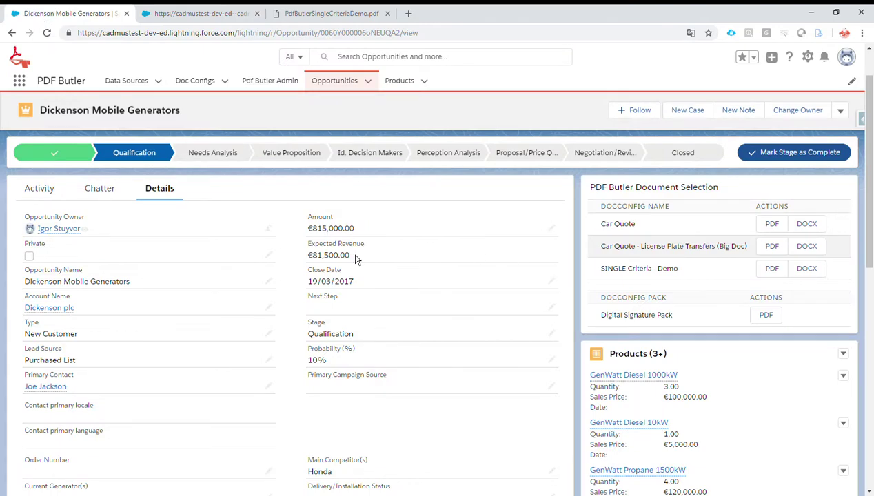
mouse_move(69, 230)
left_click(776, 274)
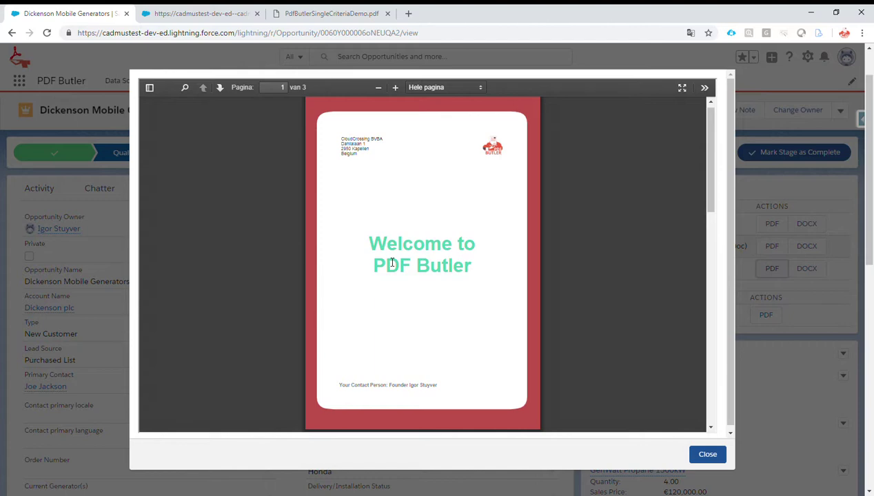
scroll(392, 264, "up", 3, "ctrl")
scroll(392, 261, "down", 4)
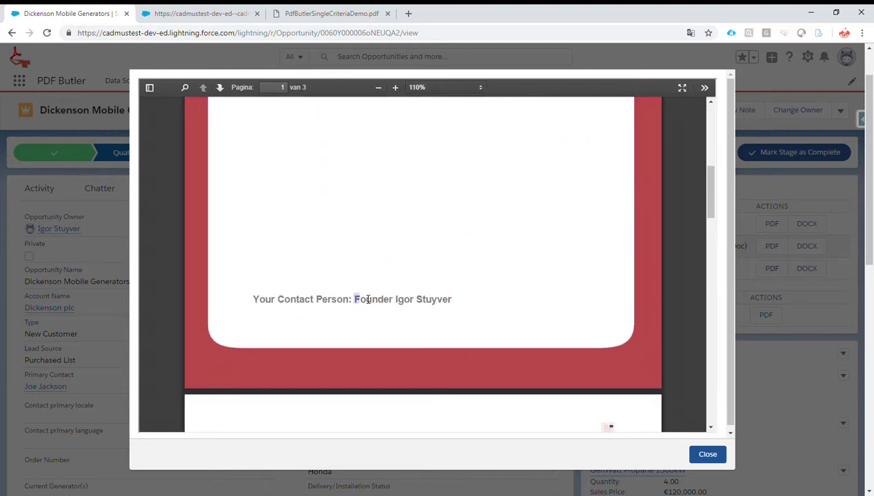
left_click_drag(355, 301, 462, 308)
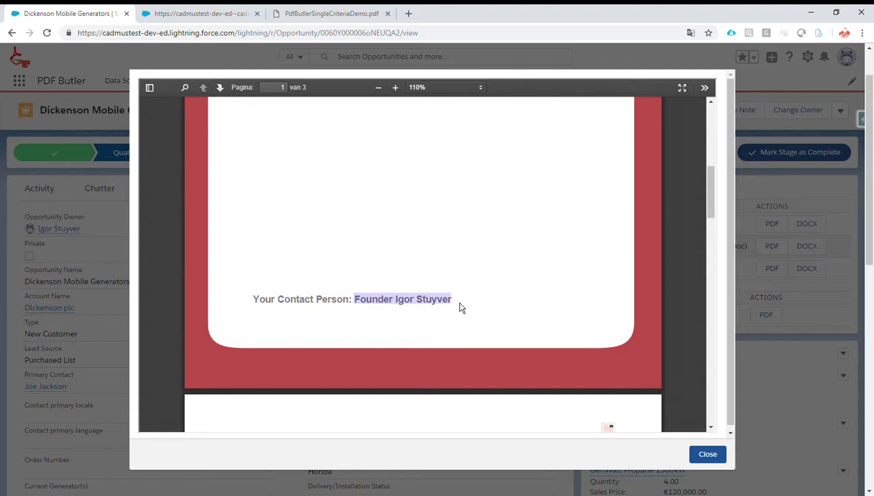
left_click(708, 454)
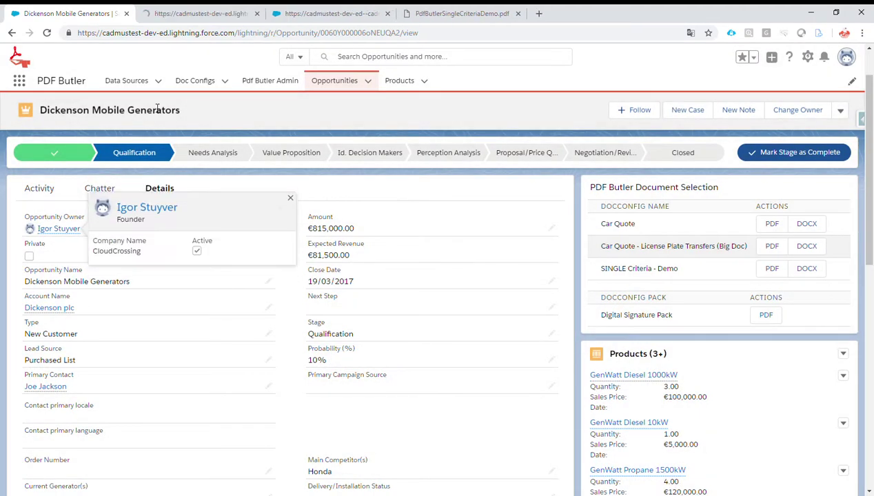
Open the opportunity owner's user record in a new browser tab, clear the Title field and save the record
middle_click(59, 229)
left_click(182, 13)
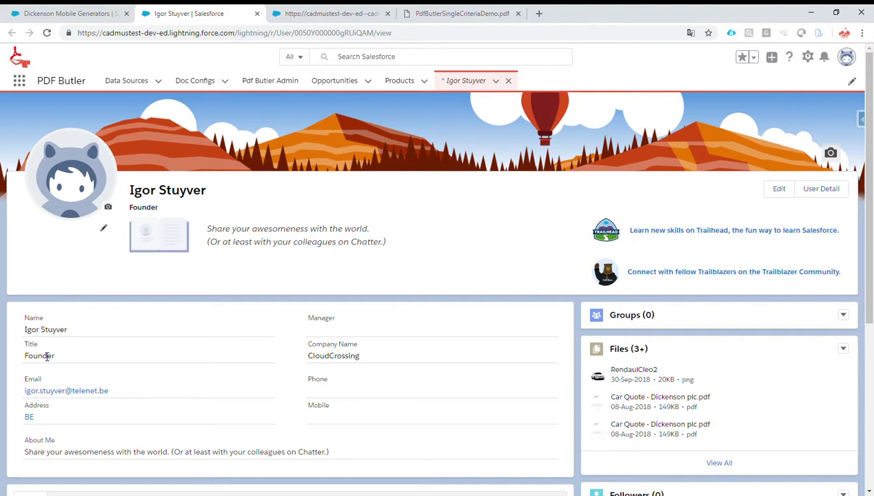
double_click(48, 356)
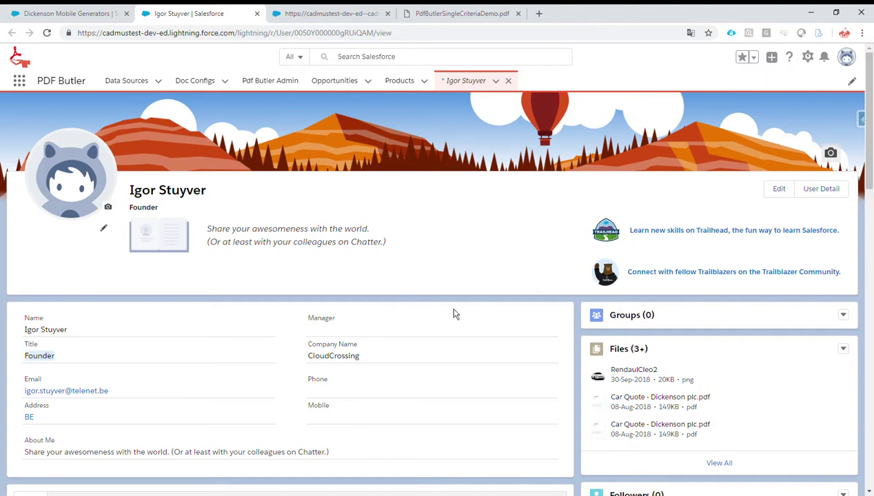
left_click(786, 197)
left_click(261, 236)
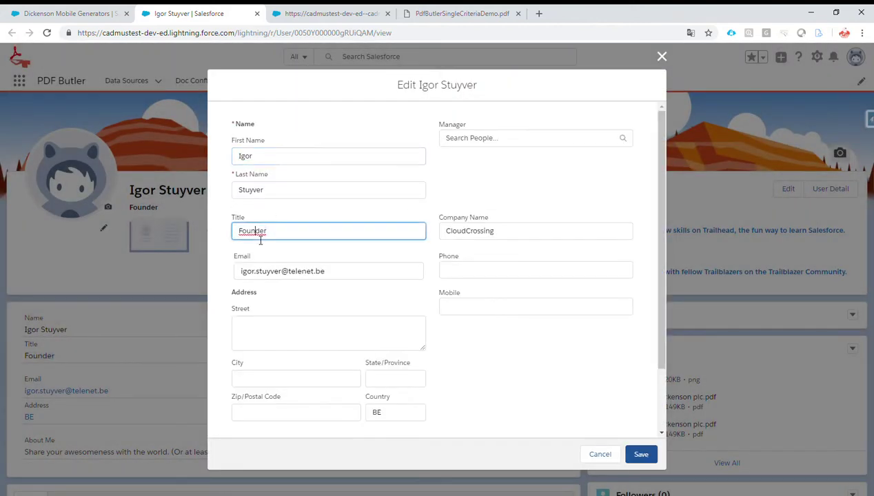
double_click(261, 241)
key("BackSpace")
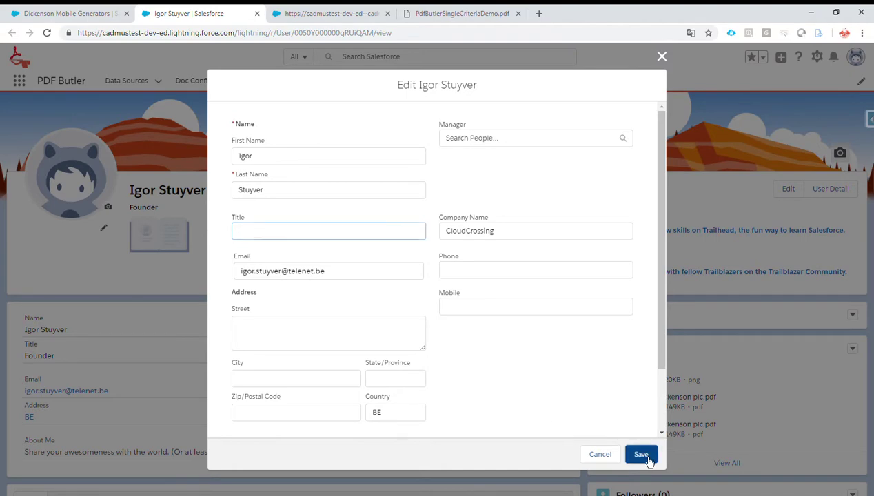
left_click(647, 456)
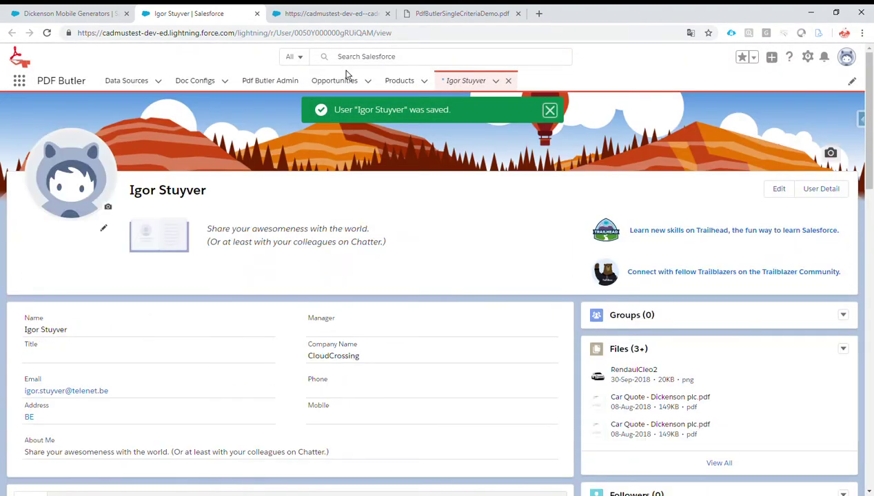
Regenerate the SINGLE Criteria - Demo PDF from the opportunity and inspect the spacing before the owner's name in the contact person line
left_click(78, 19)
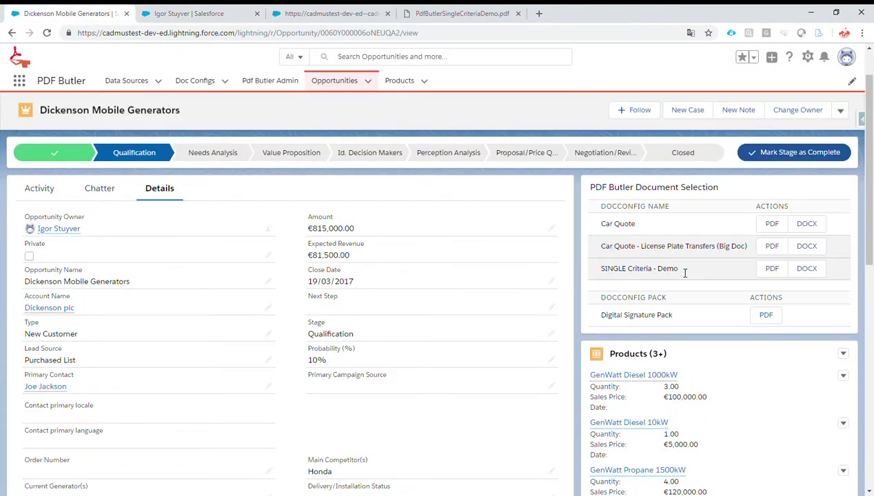
left_click(772, 276)
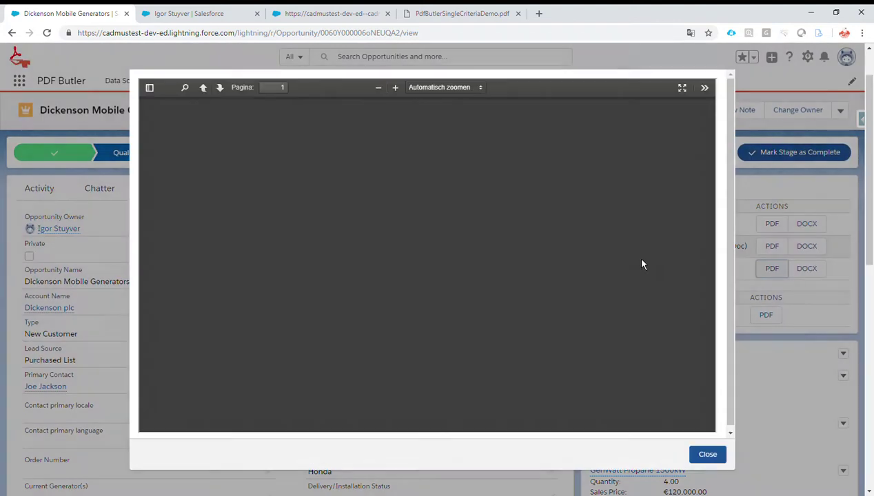
scroll(446, 277, "down", 3)
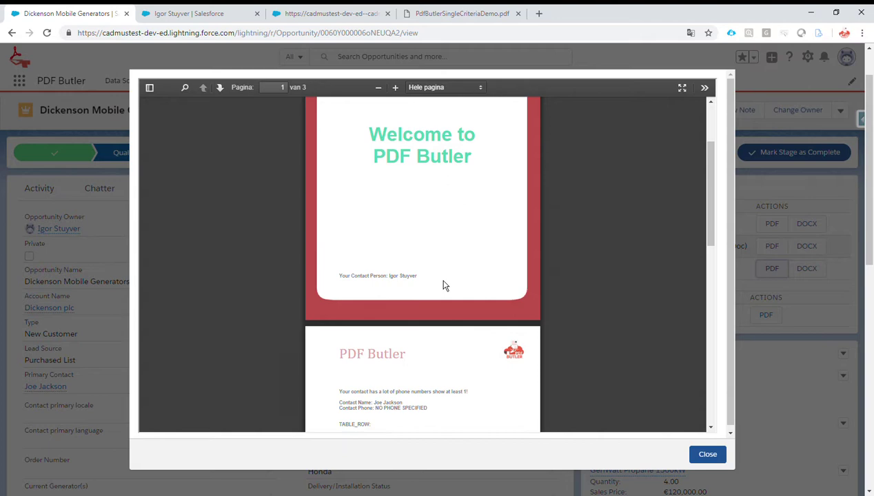
scroll(435, 288, "up", 2)
scroll(436, 288, "up", 3)
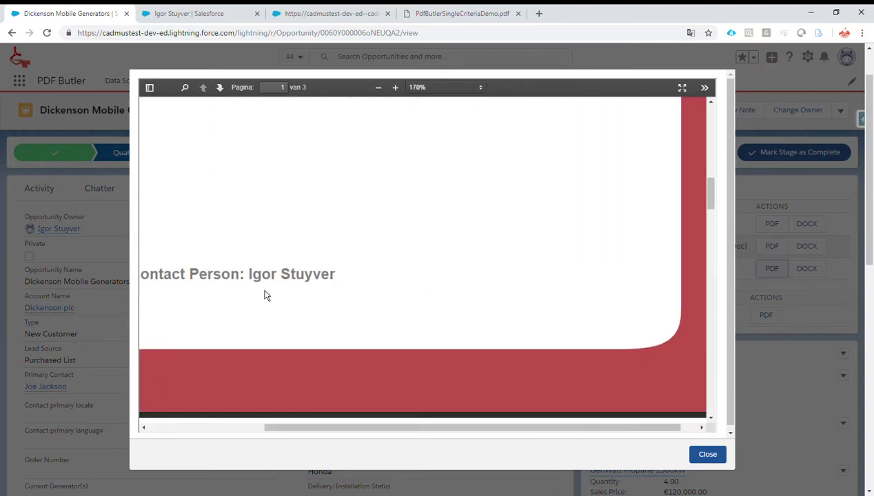
left_click_drag(318, 433, 236, 436)
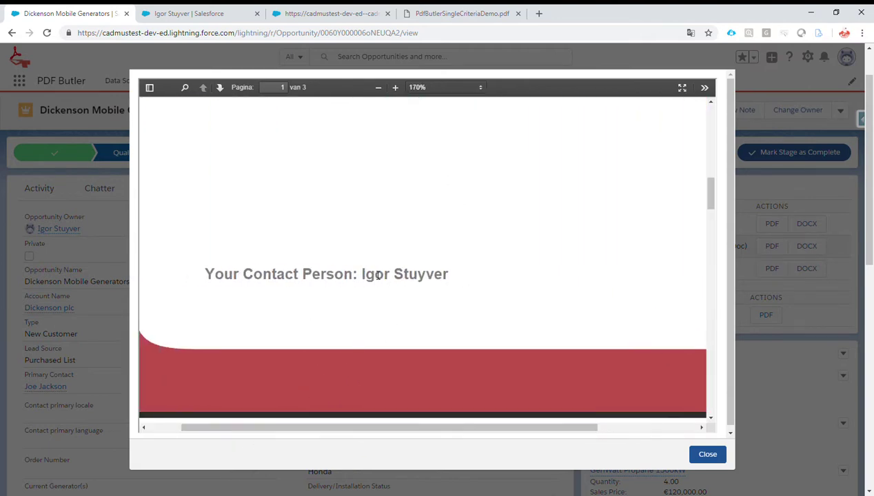
left_click_drag(363, 278, 359, 274)
Compare the generated contact person line with the template's TITLE merge field and the owner's user record, and close the preview
left_click(465, 21)
scroll(386, 279, "up", 2)
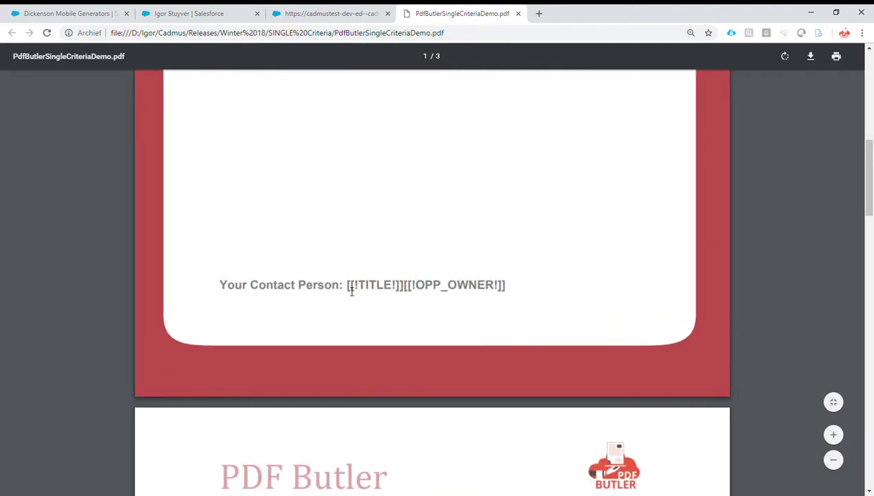
left_click_drag(348, 291, 351, 290)
left_click(195, 15)
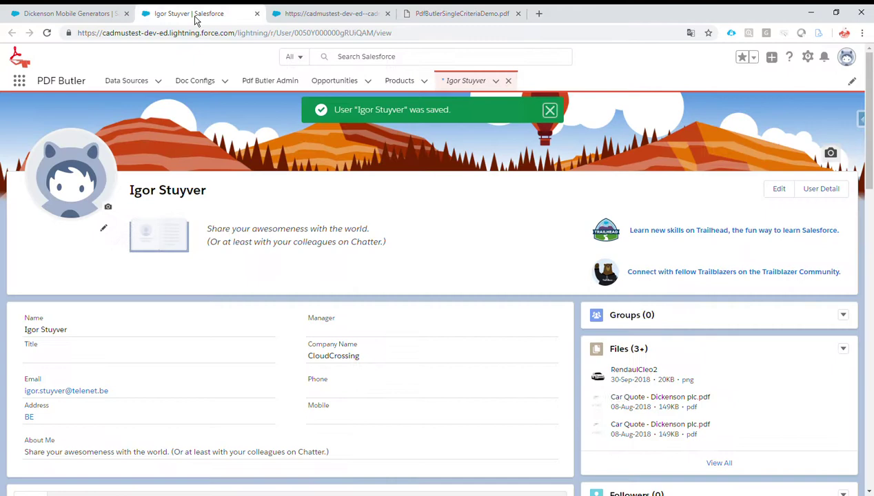
left_click(107, 19)
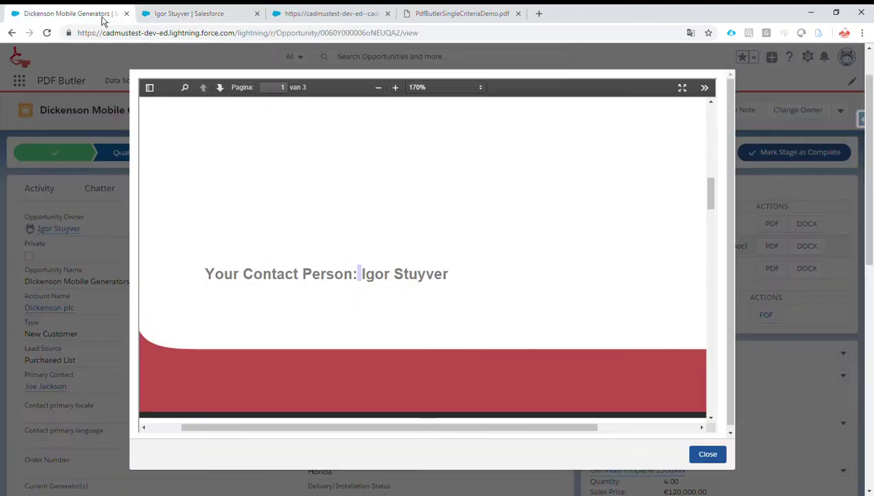
scroll(421, 216, "down", 12)
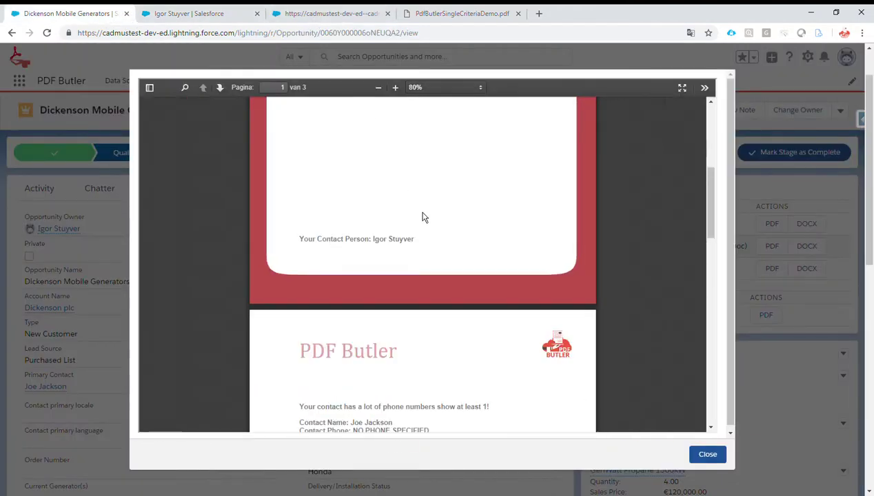
left_click(721, 461)
Return to the PdfButlerSingleCriteriaDemo.pdf template and examine the CONTACT_PHONE merge field on its second page
left_click(451, 15)
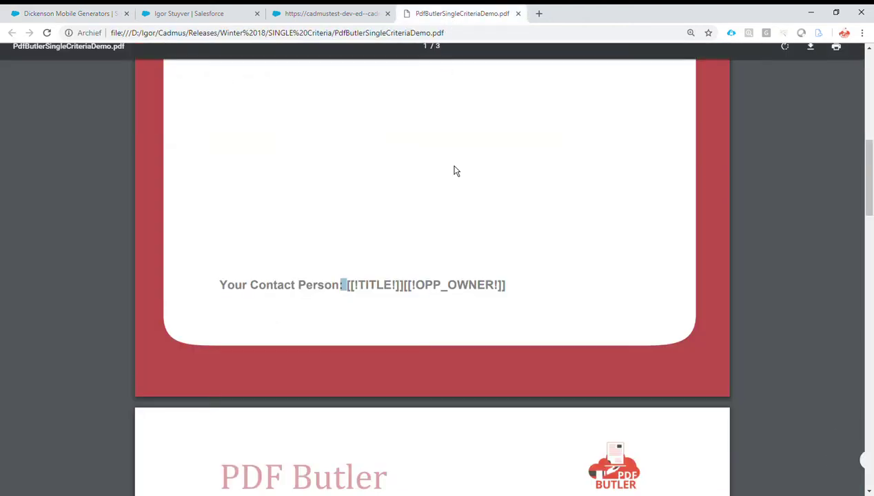
scroll(436, 200, "down", 3)
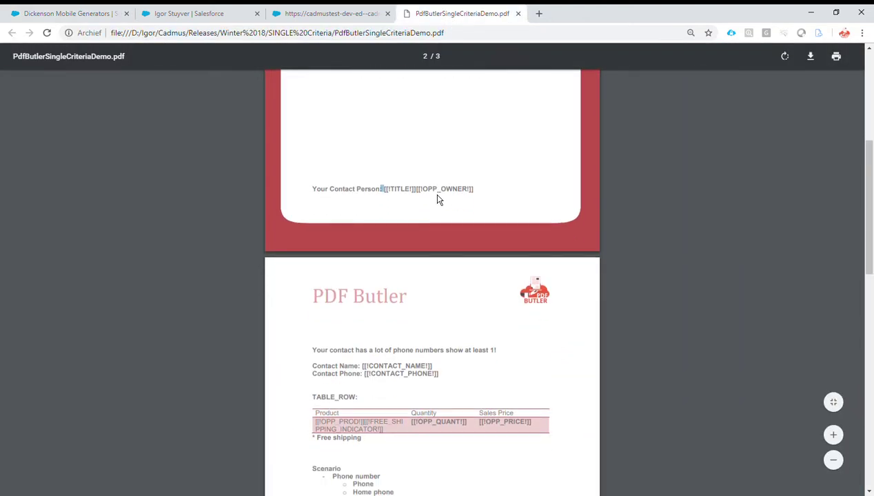
scroll(437, 198, "down", 3)
scroll(435, 195, "up", 1)
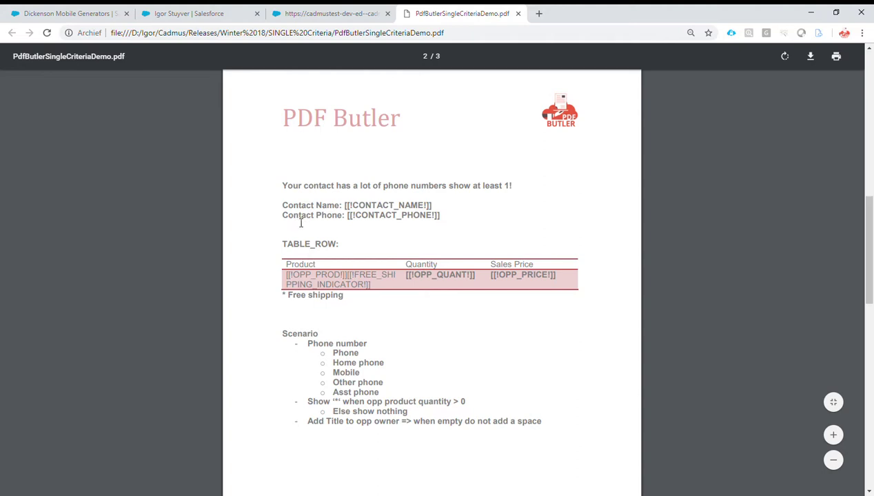
left_click_drag(360, 221, 438, 220)
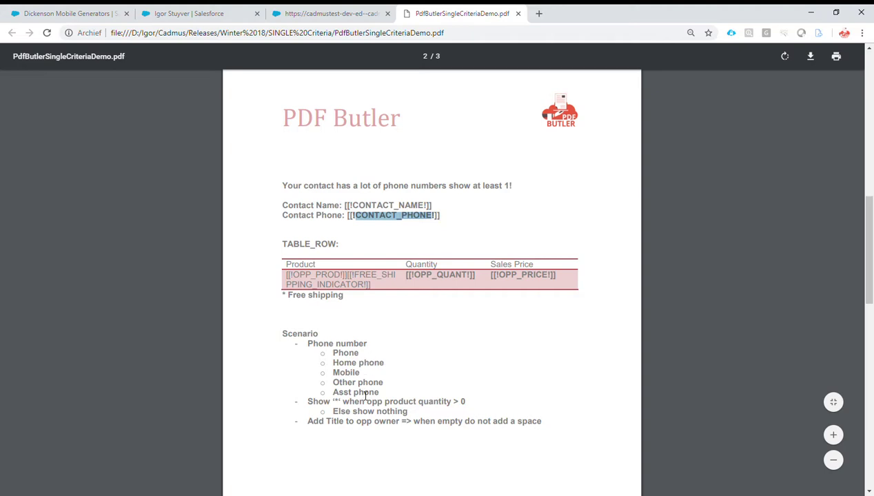
Read through the template's Scenario list, from Phone to Asst phone, for the order of contact phone fields
mouse_move(384, 398)
left_mouse_down()
mouse_move(321, 354)
mouse_move(395, 399)
left_mouse_up()
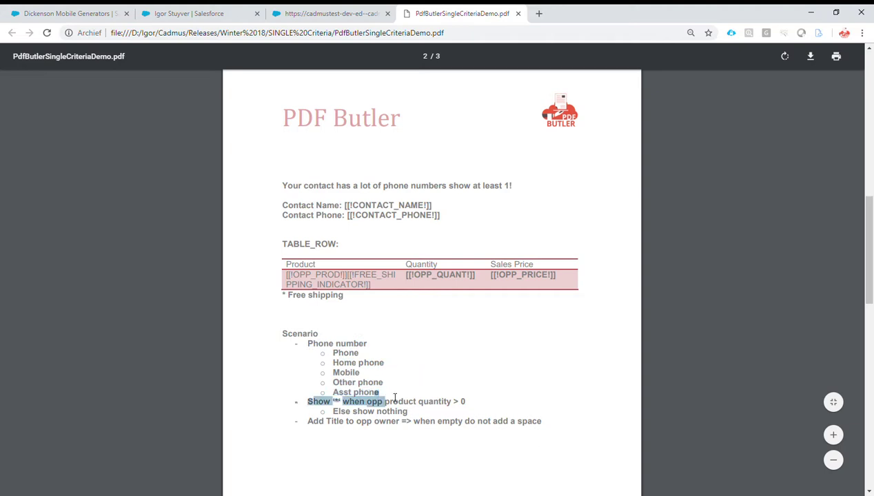
left_click(395, 398)
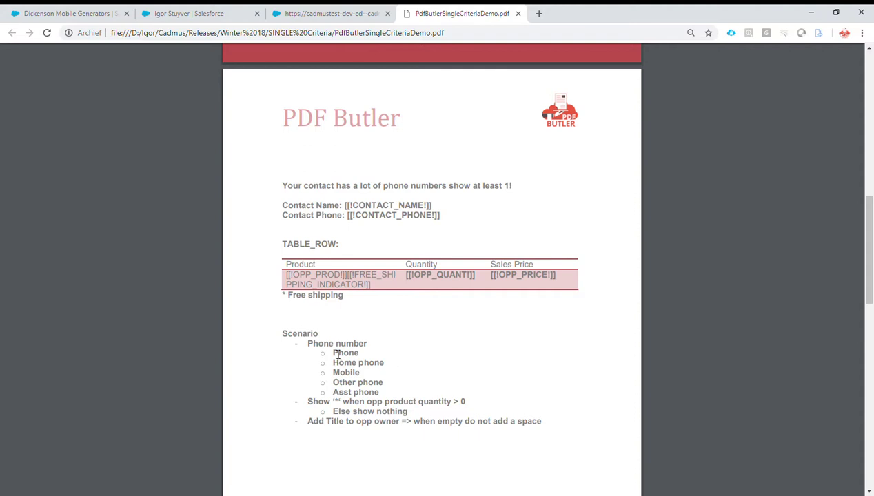
left_click_drag(339, 354, 390, 371)
left_click_drag(335, 374, 338, 394)
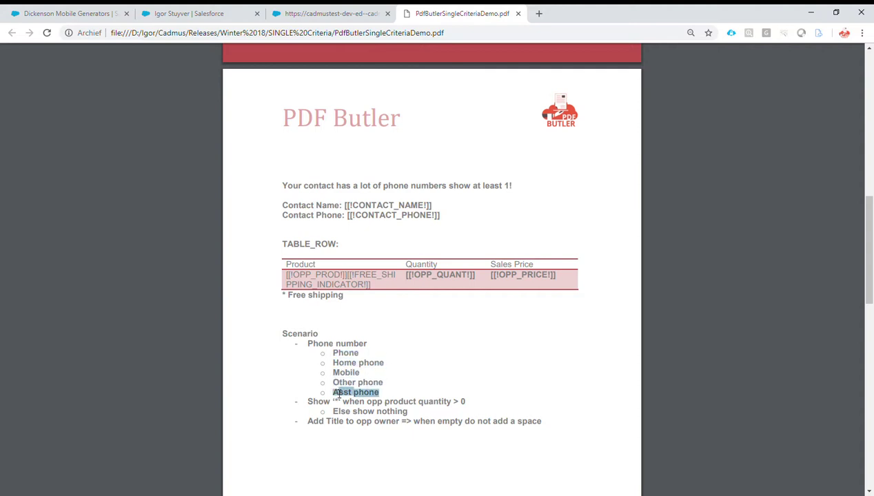
left_click(366, 356)
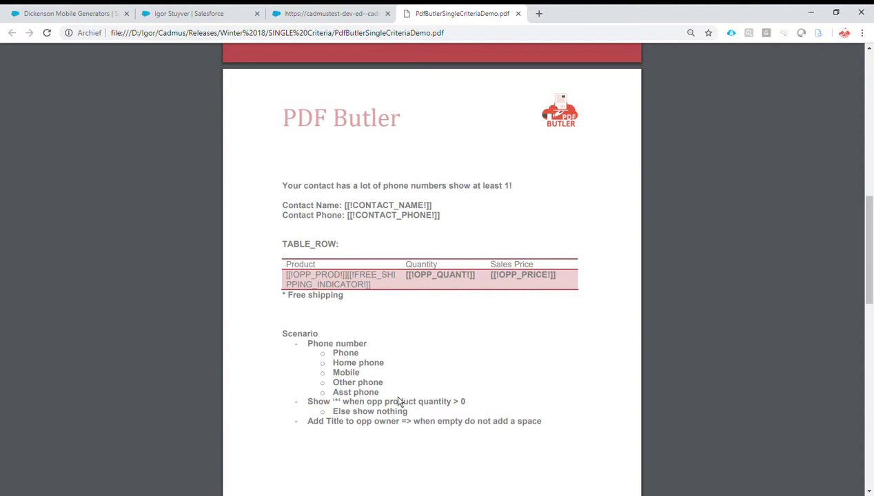
Review the CONTACT_PHONE config type's criteria rules and its fixed default value in the PDF Butler configuration
left_click(321, 21)
scroll(430, 261, "down", 6)
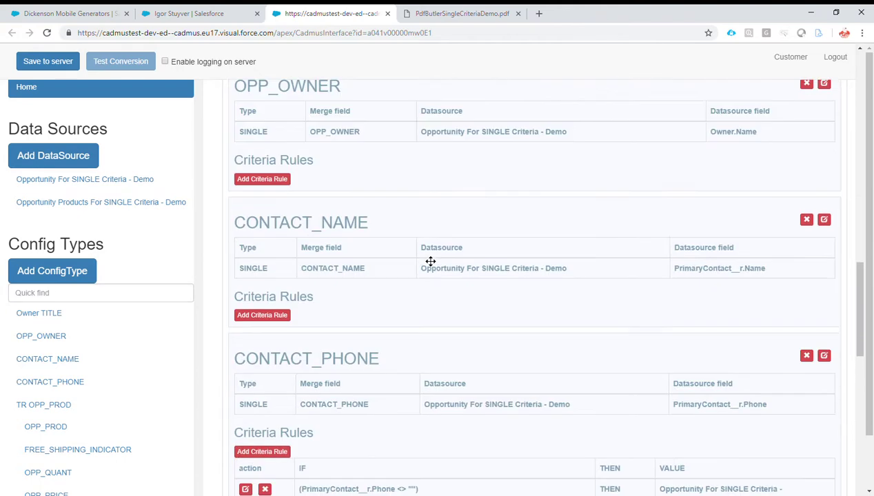
scroll(431, 261, "down", 3)
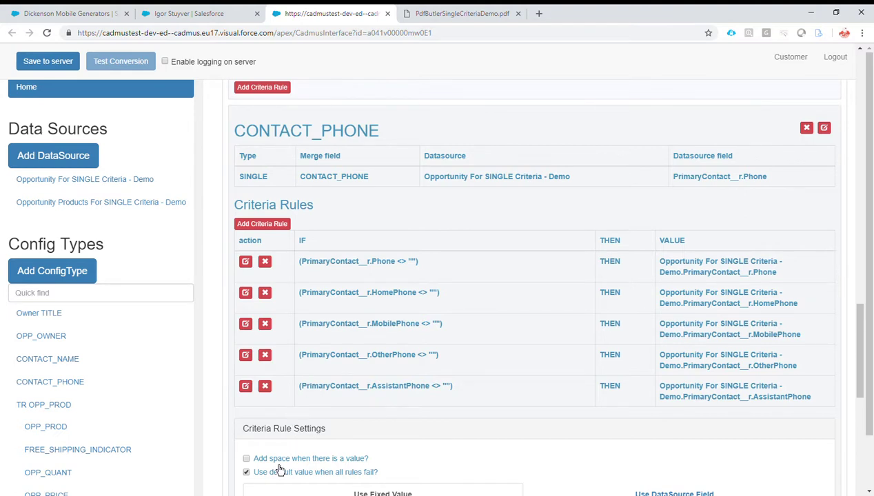
scroll(367, 439, "down", 3)
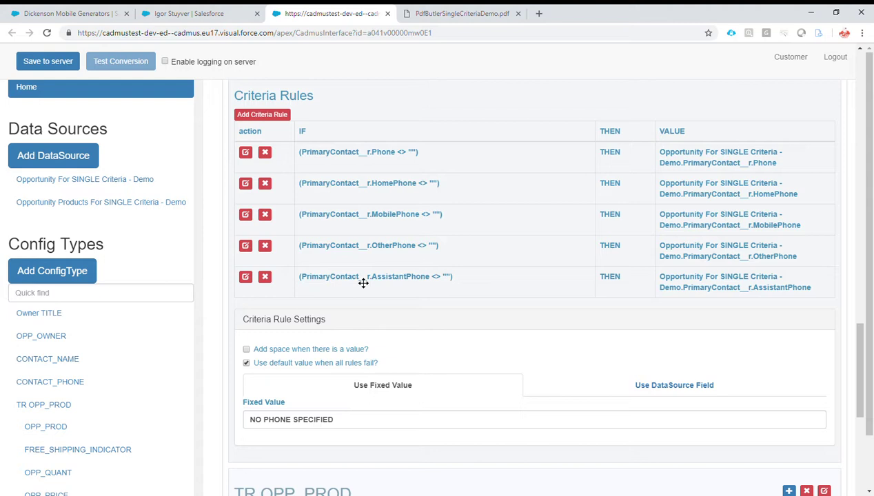
left_click_drag(337, 421, 254, 426)
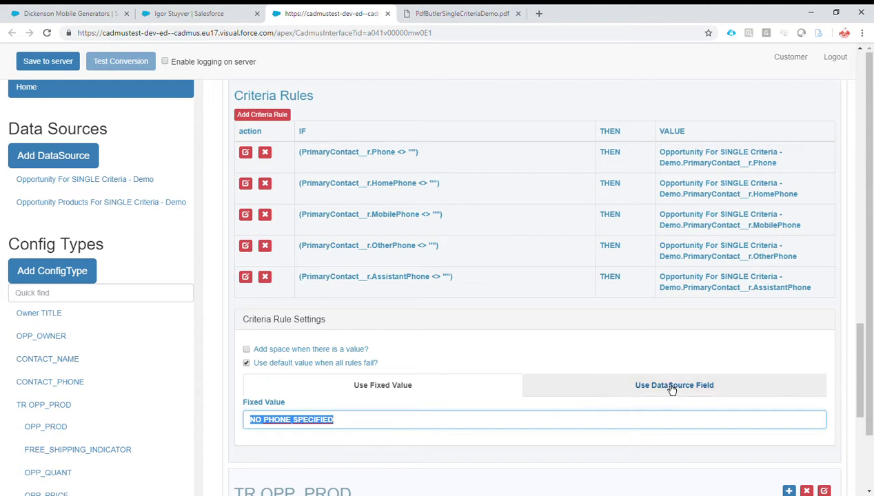
Inspect the datasource field alternative for CONTACT_PHONE's default value against its config type, and return to the fixed value option
left_click(606, 395)
scroll(599, 396, "down", 1)
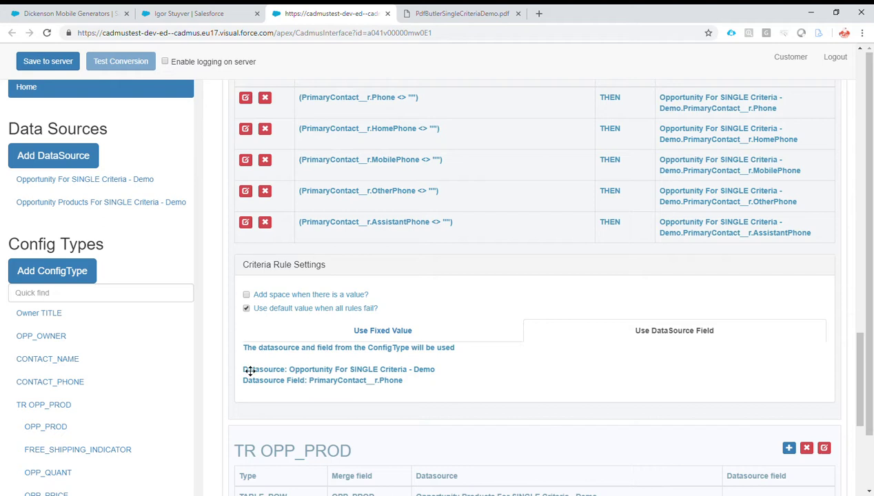
scroll(300, 380, "up", 1)
scroll(304, 378, "up", 3)
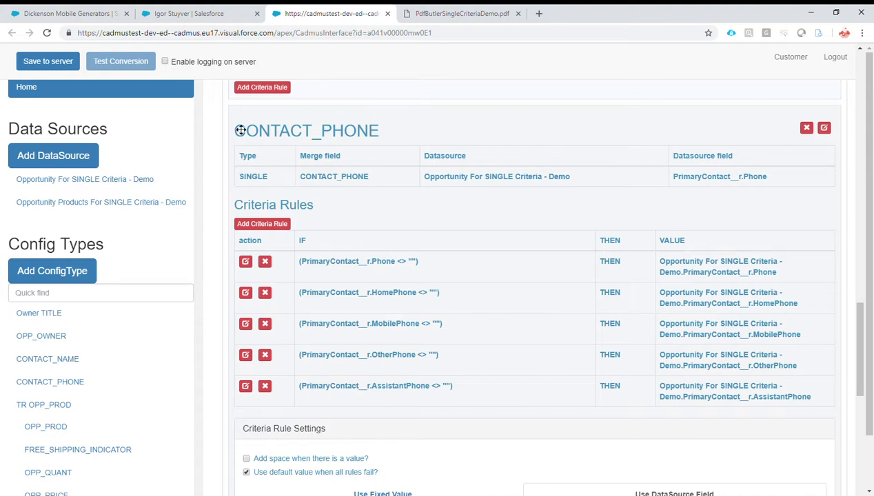
left_click_drag(236, 130, 823, 129)
left_click(822, 128)
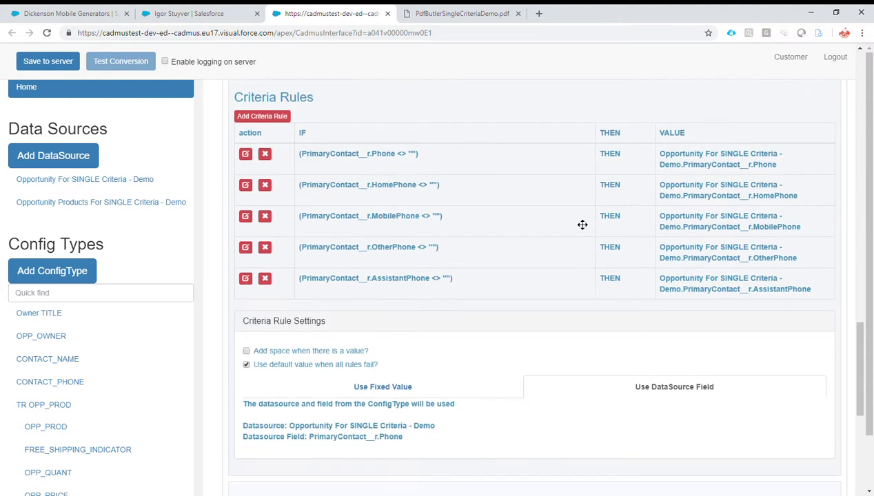
left_click(402, 397)
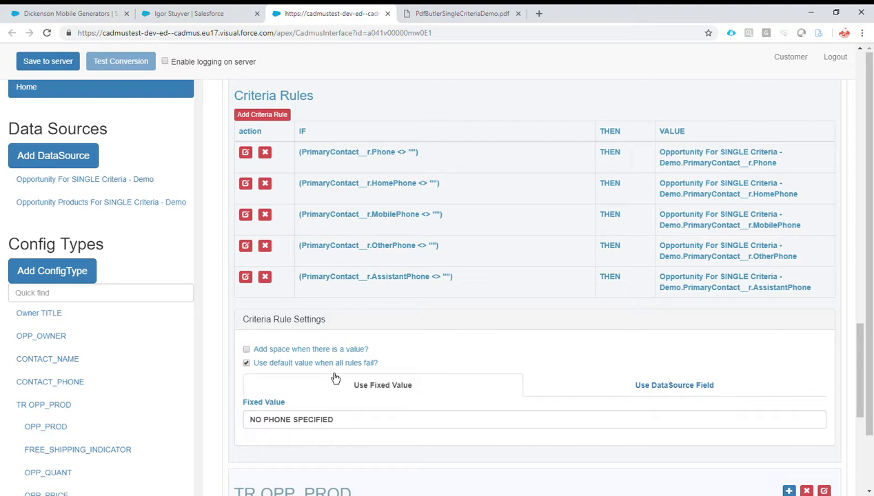
Open the HomePhone criteria rule of CONTACT_PHONE, inspect its datasource field and condition, and cancel without changes
scroll(335, 378, "up", 3)
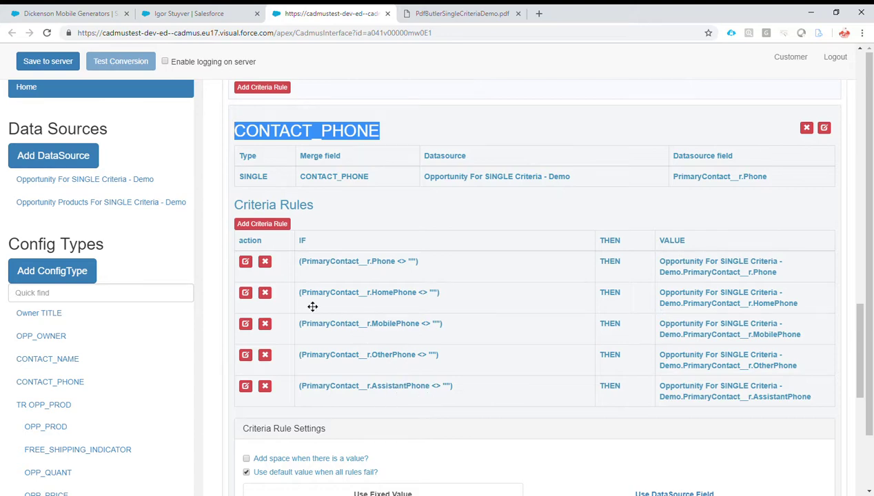
left_click(245, 293)
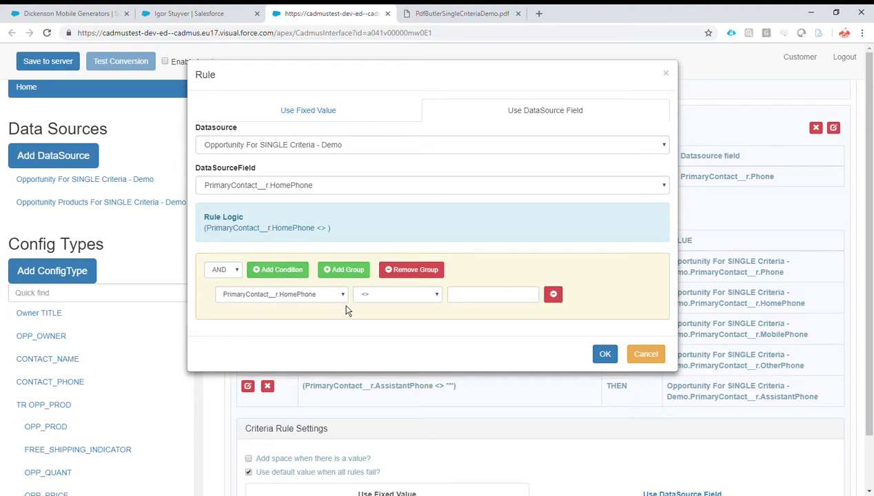
left_click(648, 359)
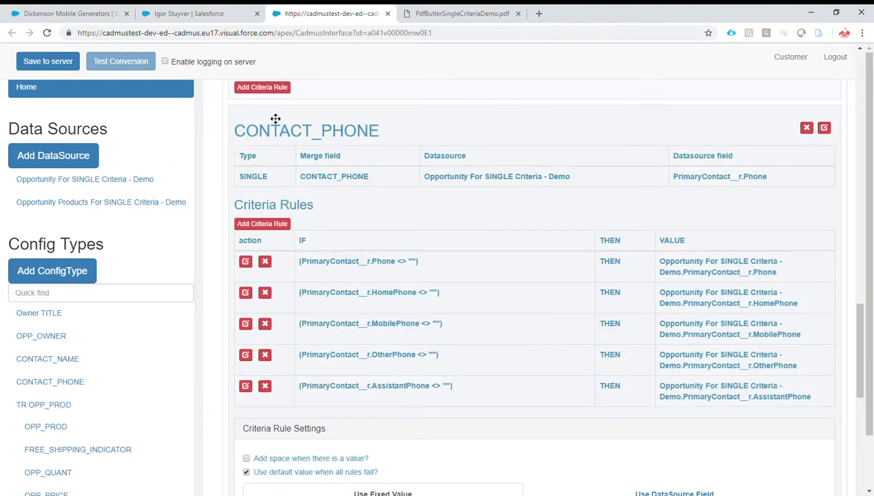
Open the opportunity's primary contact in a new browser tab and examine the phone fields in the record's details
left_click(88, 17)
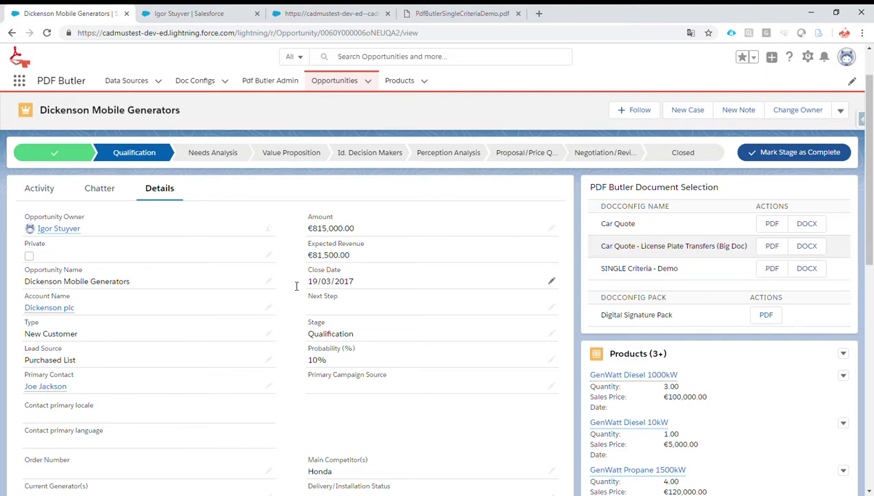
scroll(141, 327, "down", 2)
mouse_move(48, 338)
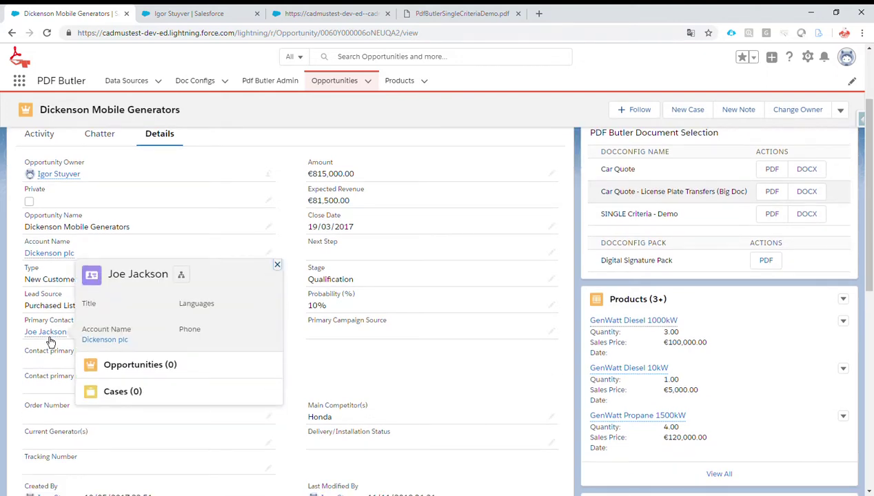
left_click(49, 341, "ctrl")
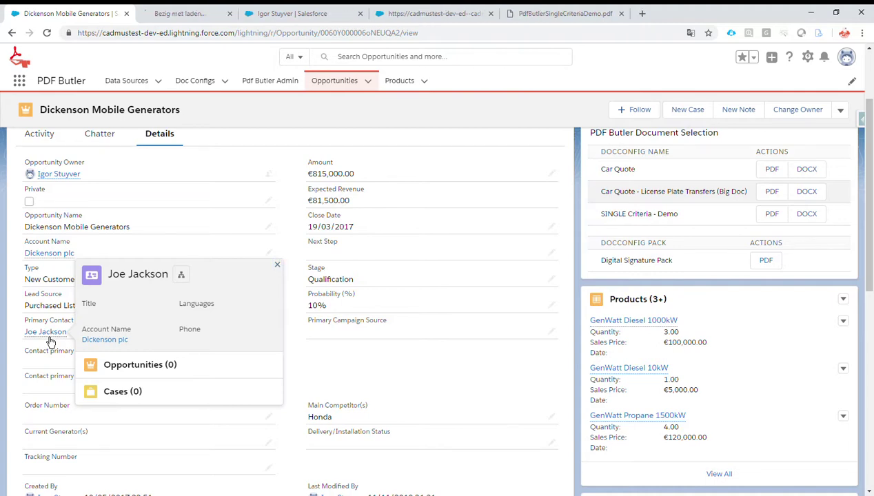
left_click(194, 21)
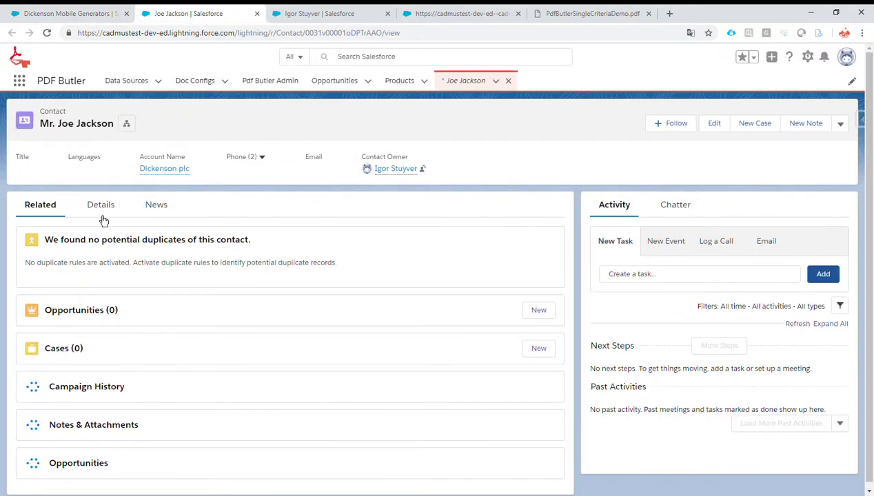
left_click(100, 205)
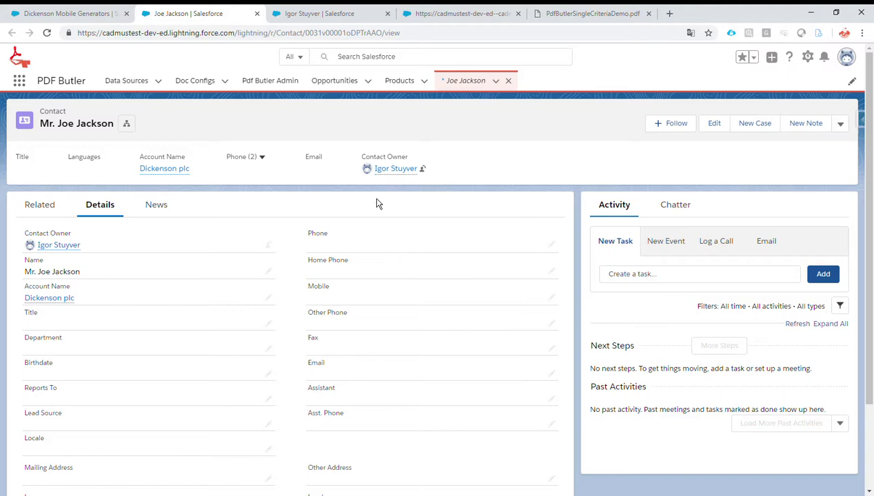
Check the fixed value that CONTACT_PHONE uses when all criteria rules fail
left_click(435, 15)
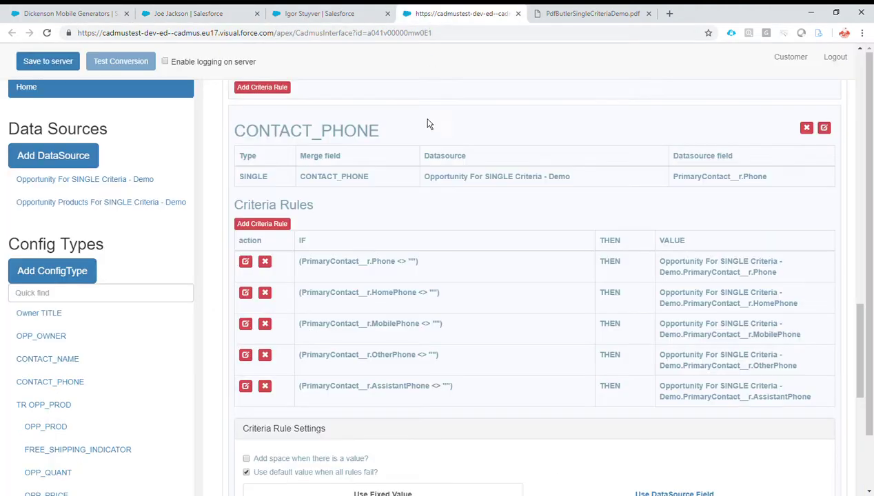
scroll(390, 236, "down", 3)
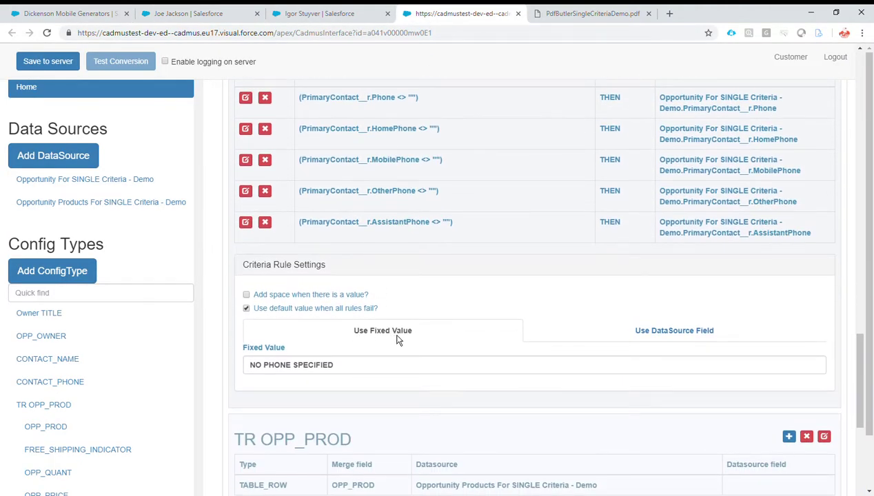
left_click_drag(338, 366, 254, 367)
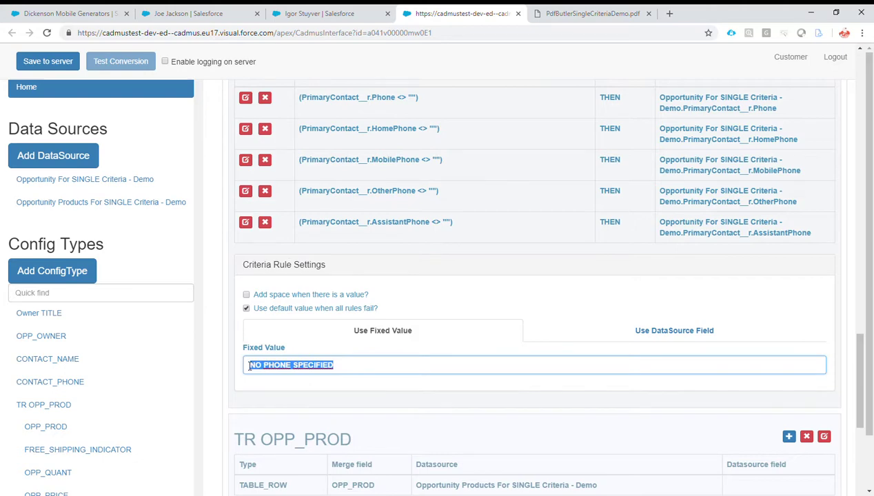
Regenerate the SINGLE Criteria - Demo PDF from the opportunity, inspect the Contact Phone line on page 2 and close the preview
left_click(69, 13)
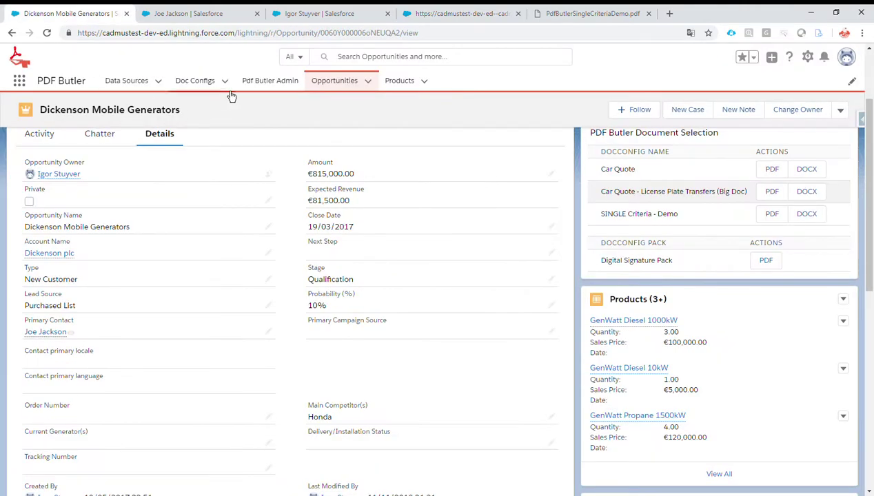
left_click(772, 215)
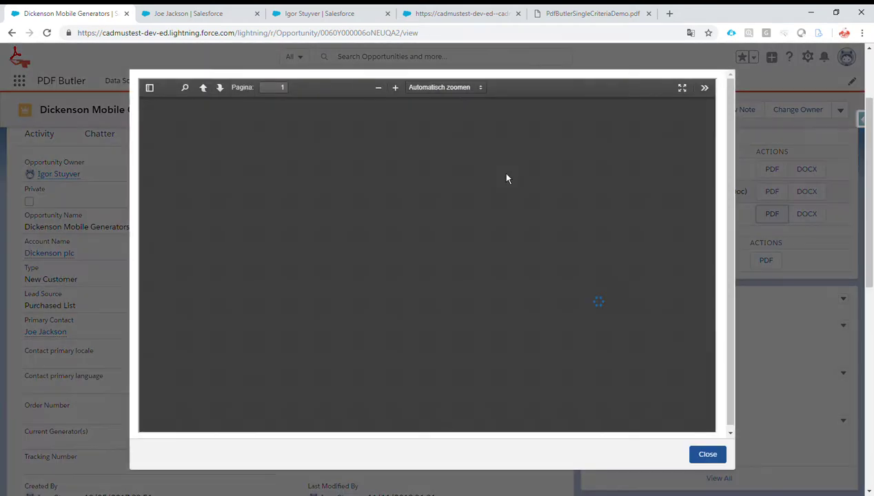
scroll(506, 179, "down", 4)
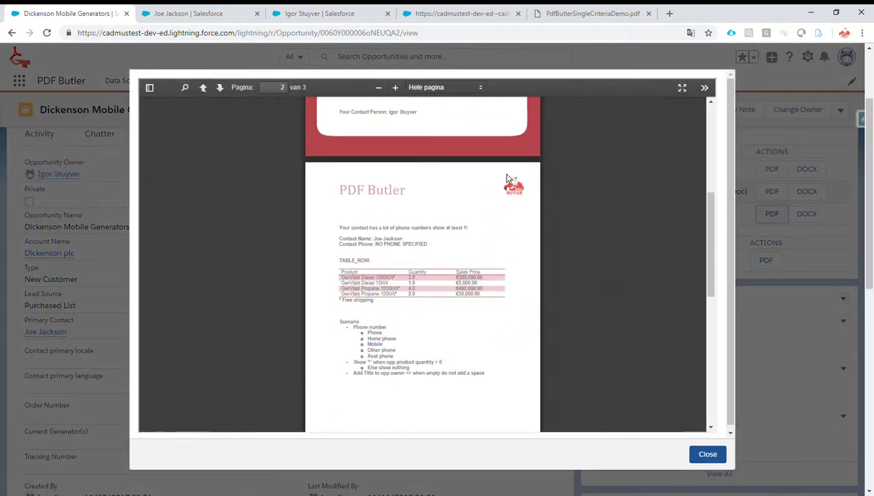
left_click_drag(380, 247, 432, 251)
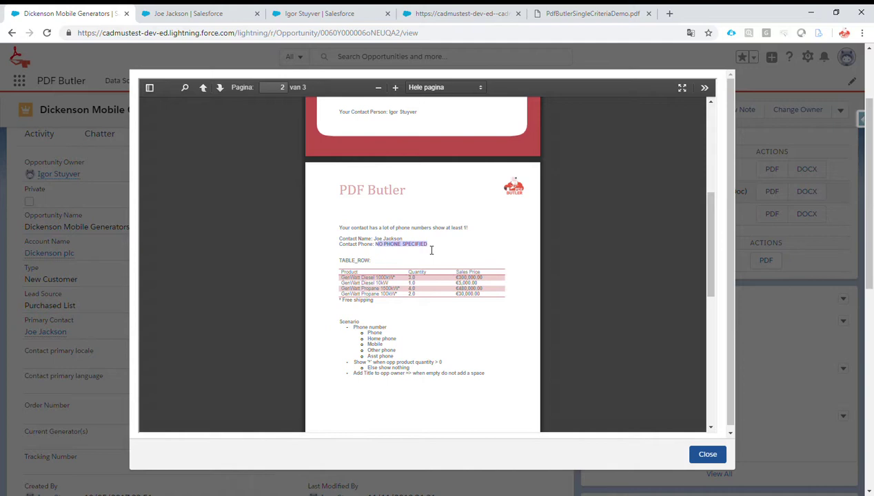
left_click(708, 455)
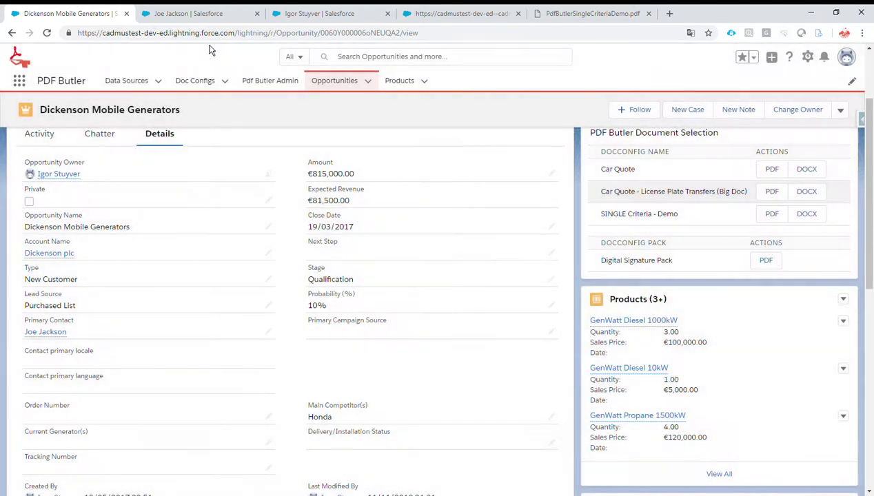
Enter a mobile number in the primary contact's Mobile field and save the record
left_click(193, 17)
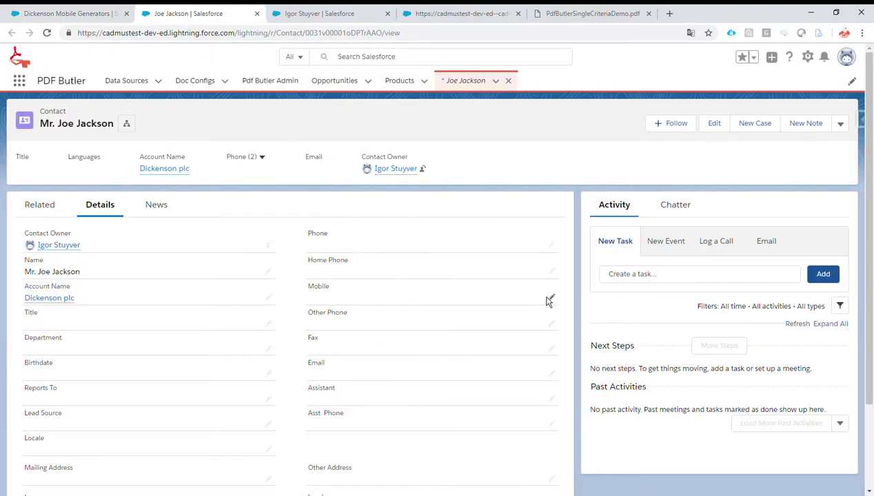
double_click(463, 304)
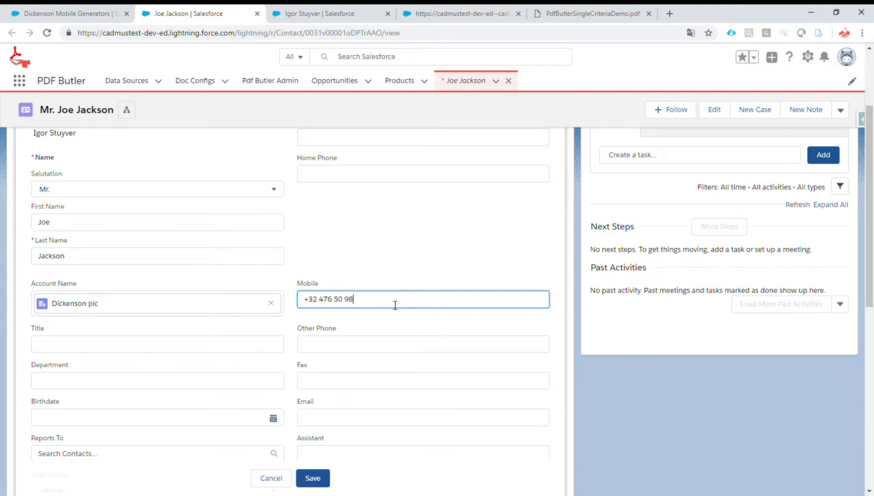
left_click(315, 482)
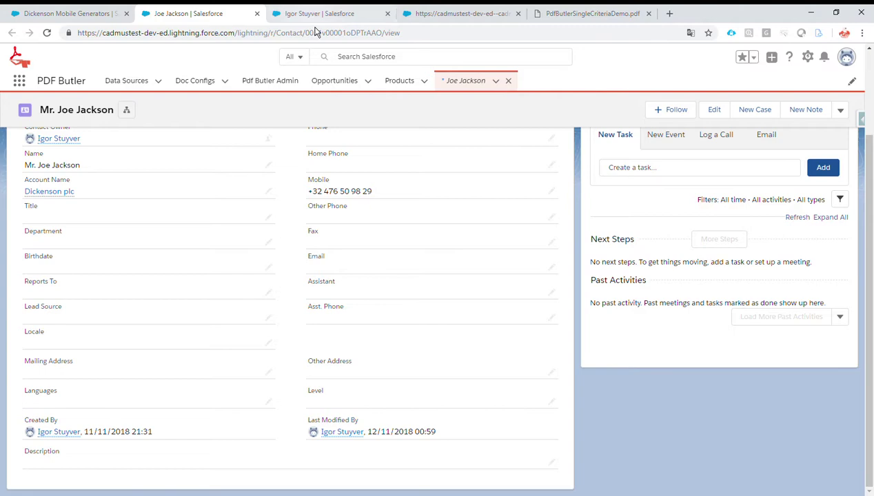
Generate the SINGLE Criteria - Demo PDF from the opportunity again and check the Contact Phone line on page 2
left_click(79, 16)
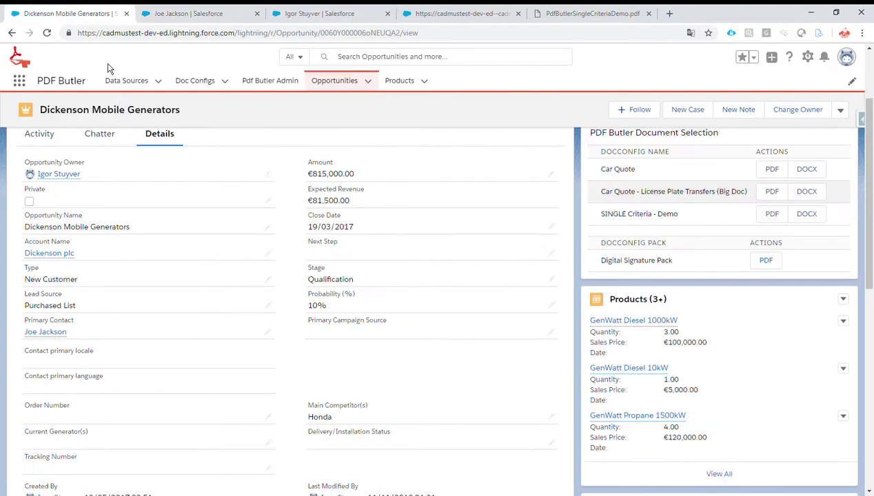
left_click(774, 215)
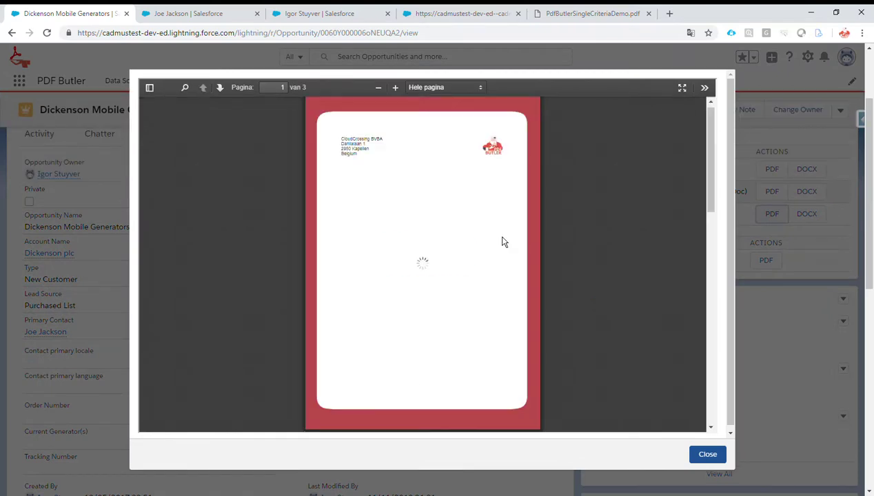
scroll(500, 245, "down", 3)
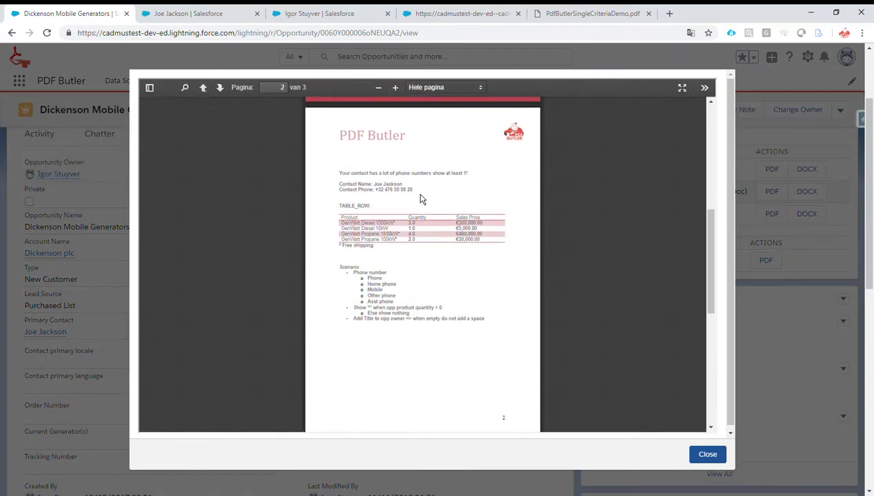
left_click_drag(386, 194, 416, 195)
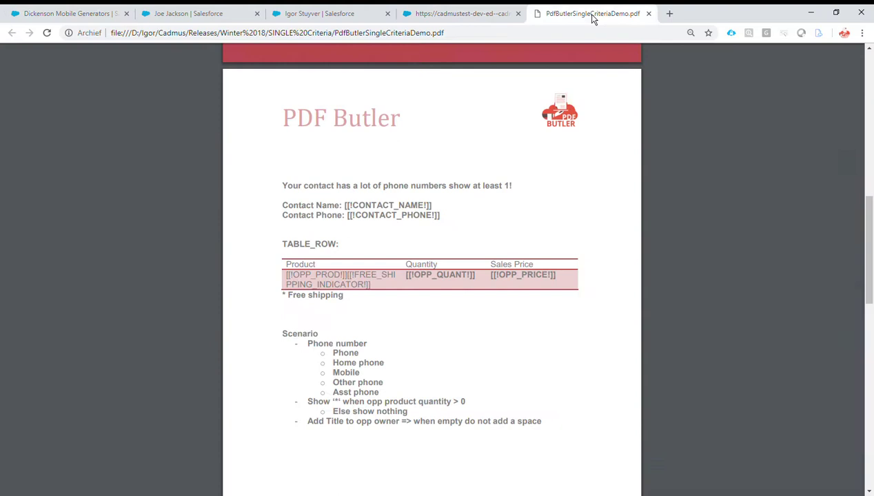
Find the FREE_SHIPPING_INDICATOR merge field in PdfButlerSingleCriteriaDemo.pdf and locate its criteria rules in the document configuration
scroll(460, 249, "down", 3)
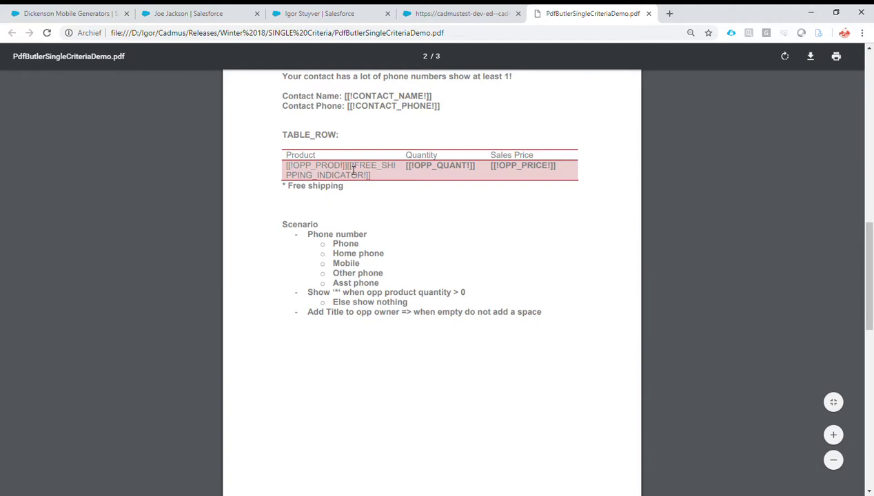
left_click_drag(352, 171, 378, 179)
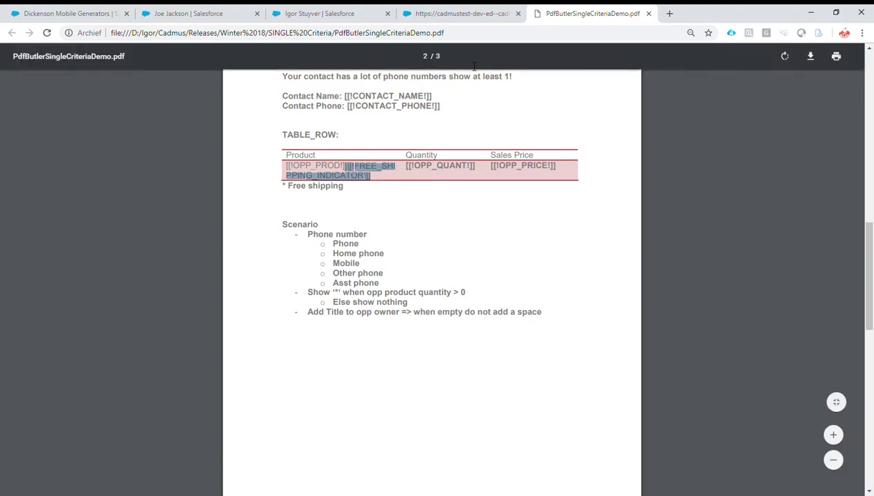
left_click(443, 21)
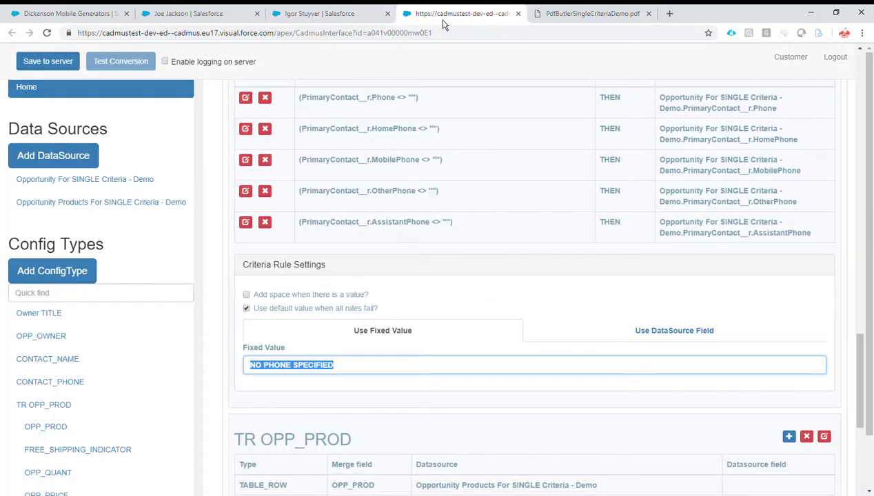
scroll(289, 324, "down", 6)
scroll(289, 324, "down", 2)
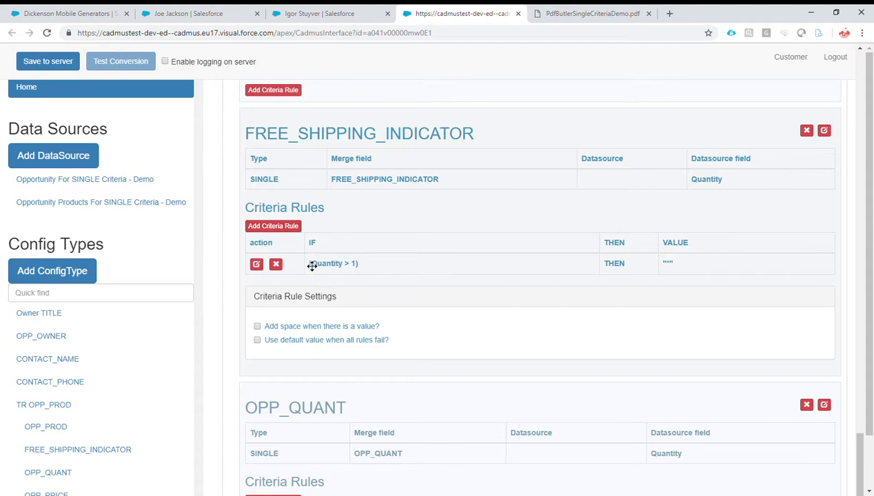
Open the FREE_SHIPPING_INDICATOR criteria rule, review its fixed value and Quantity condition, and close the rule
left_click(256, 265)
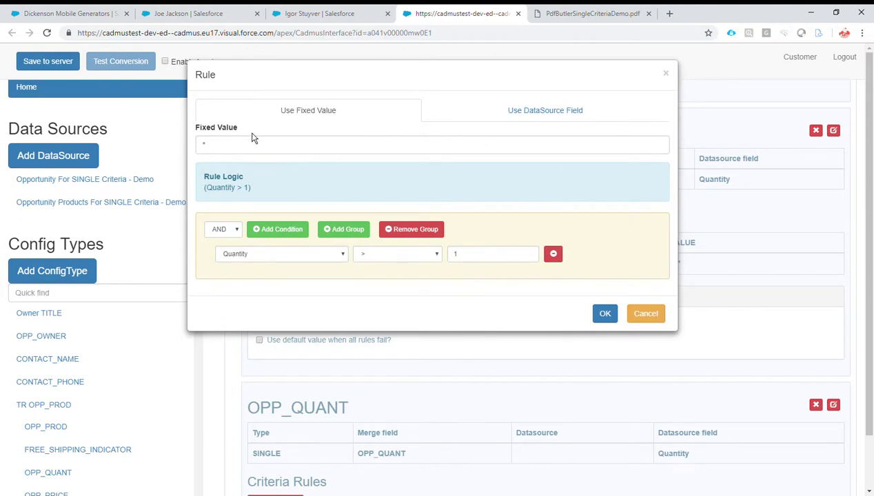
left_click(220, 149)
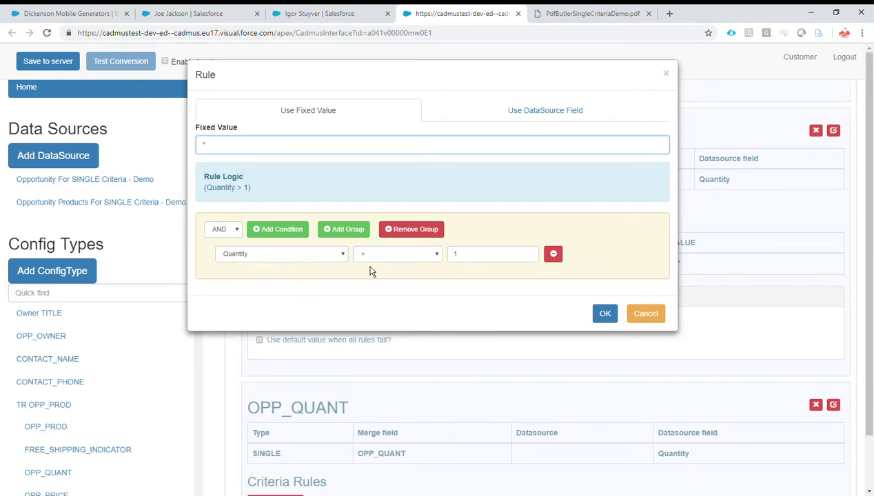
left_click(263, 259)
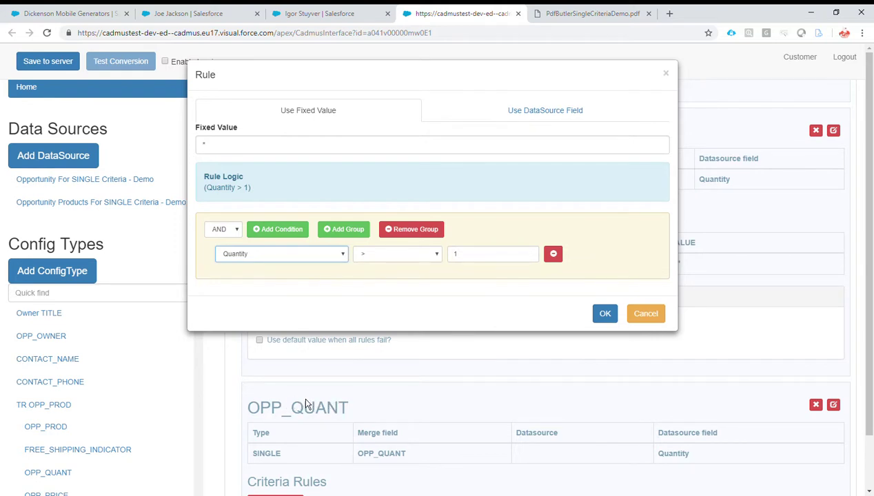
left_click(609, 319)
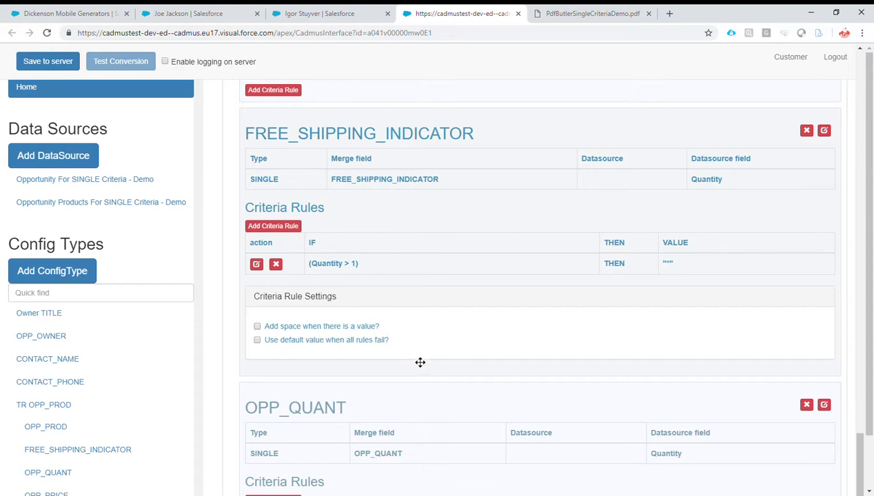
Close the PDF preview on the opportunity and check the quantities of its listed products
left_click(84, 21)
left_click(707, 455)
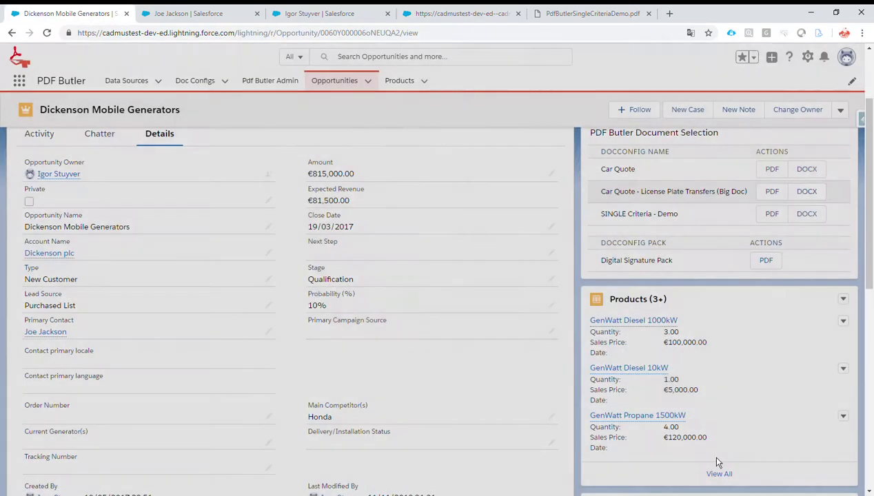
scroll(673, 303, "down", 2)
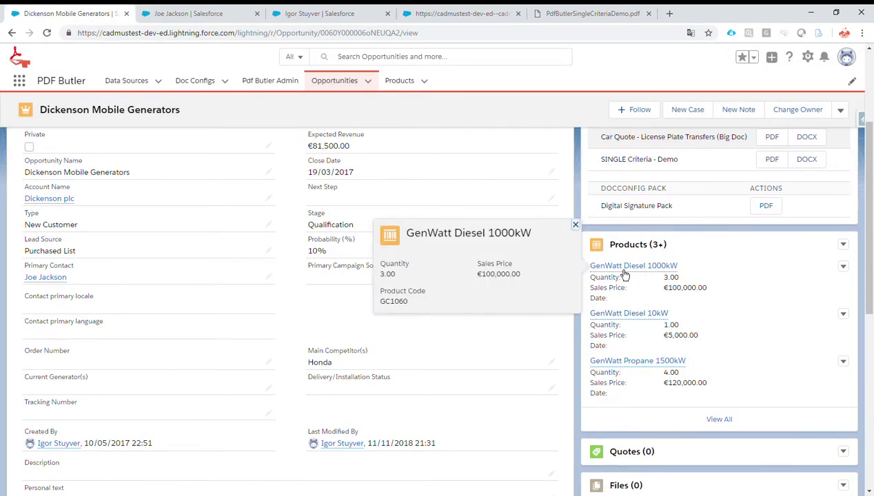
left_click_drag(667, 287, 681, 287)
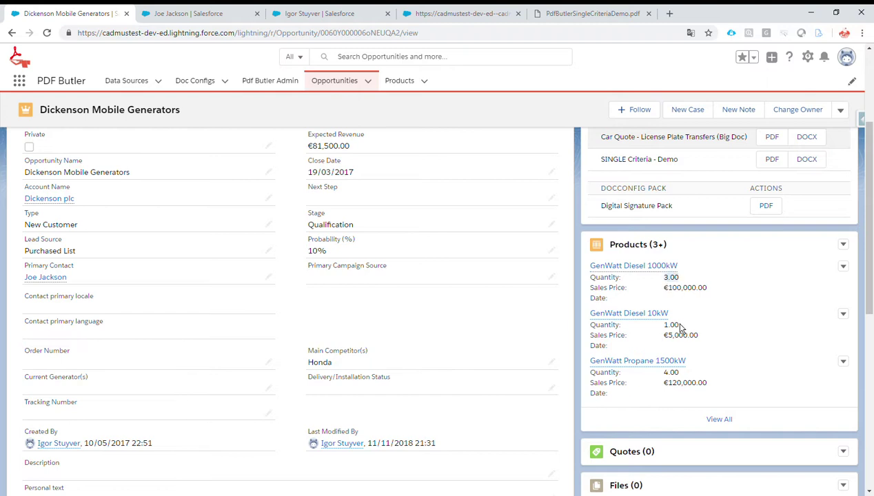
left_click_drag(666, 330, 689, 333)
left_click_drag(662, 373, 674, 377)
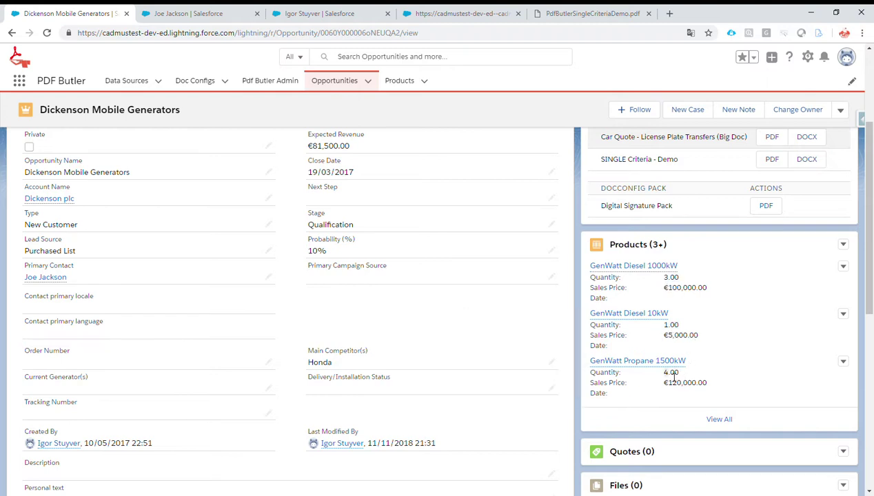
double_click(670, 329)
mouse_move(647, 366)
Generate a fresh SINGLE Criteria - Demo PDF from the opportunity and enlarge the product table on page 2
scroll(647, 368, "up", 2)
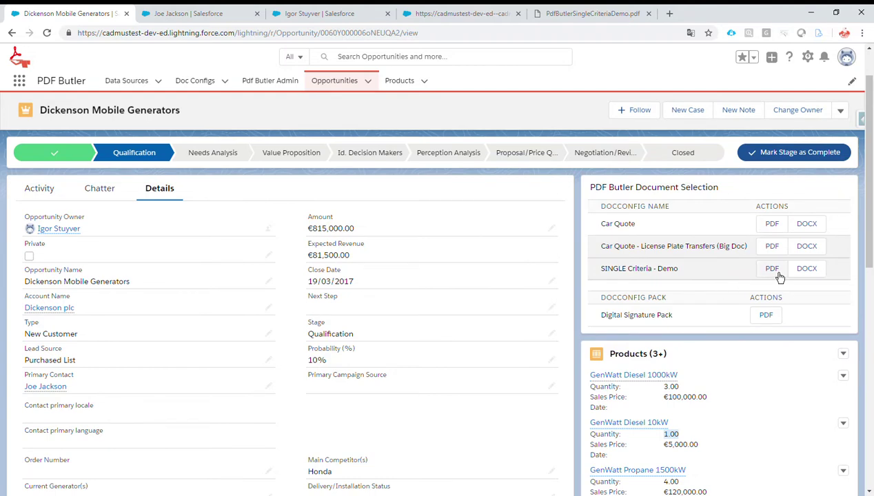
left_click(775, 271)
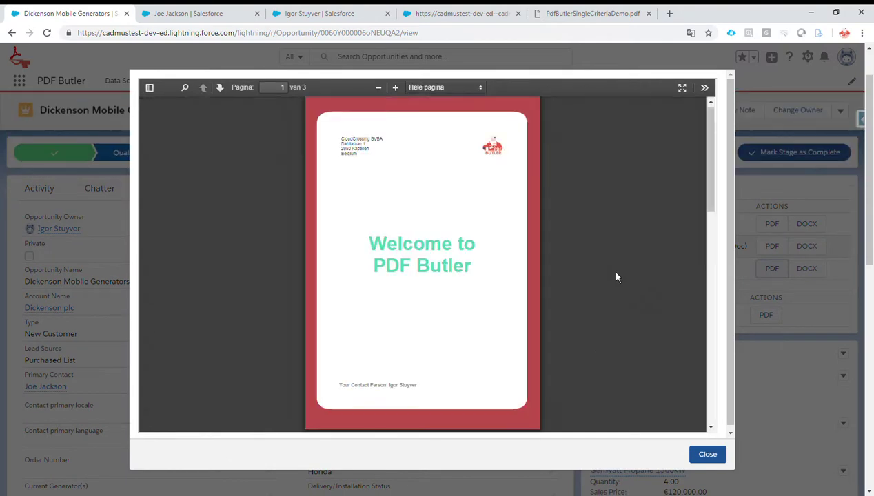
scroll(616, 276, "down", 5)
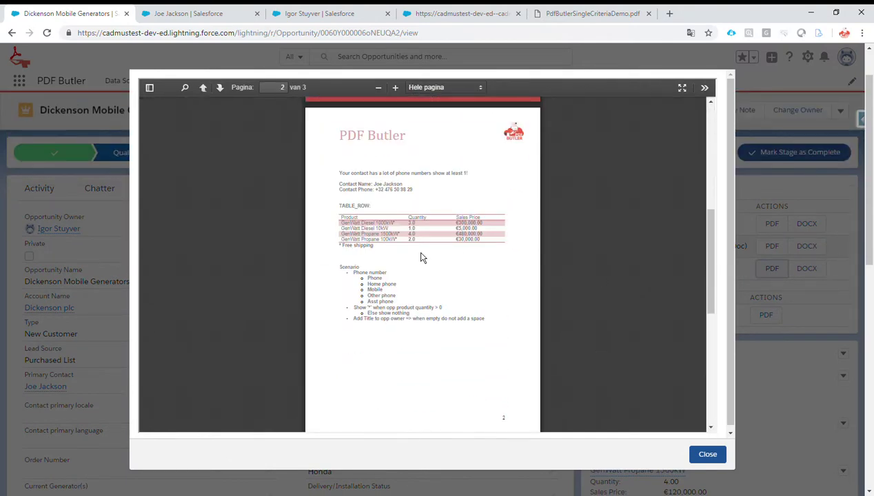
scroll(422, 261, "up", 3)
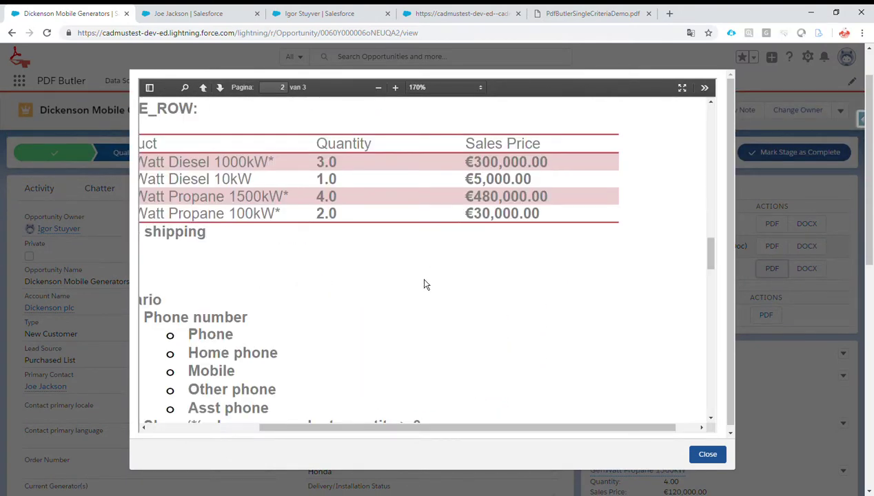
left_click_drag(410, 435, 362, 433)
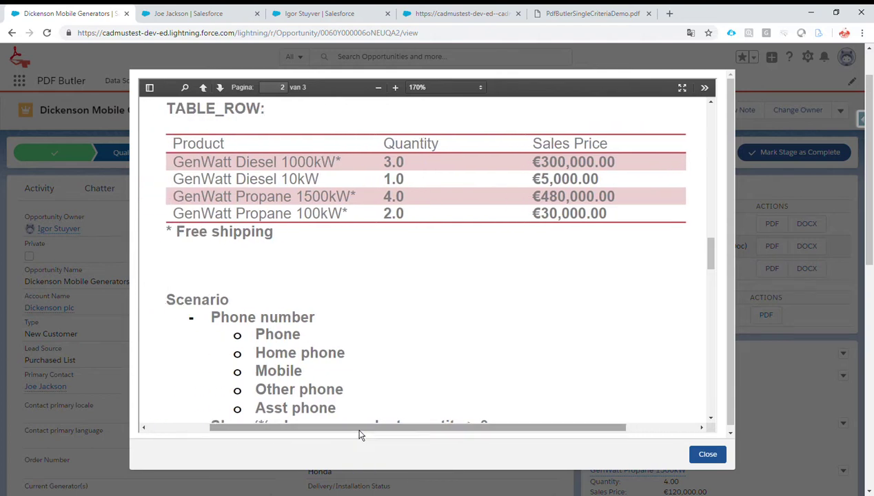
scroll(324, 291, "up", 2)
Compare the product quantities with the free-shipping asterisks in the generated table and close the preview
left_click_drag(387, 234, 415, 240)
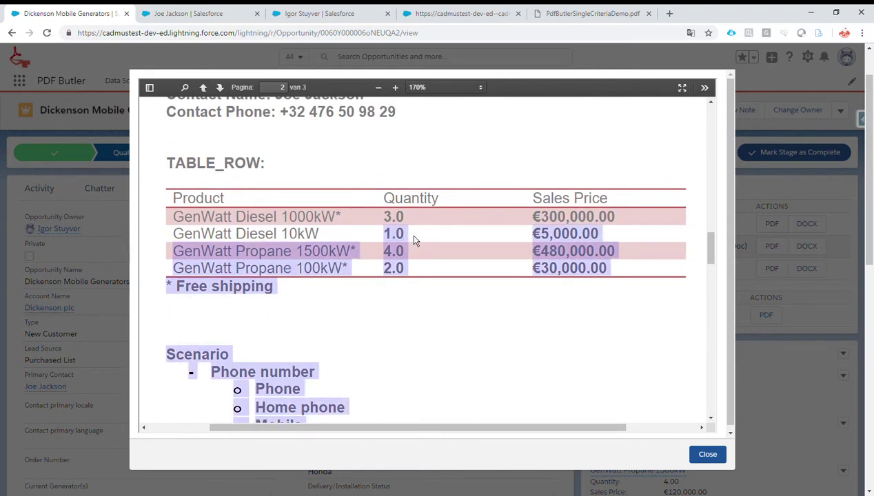
left_click(325, 234)
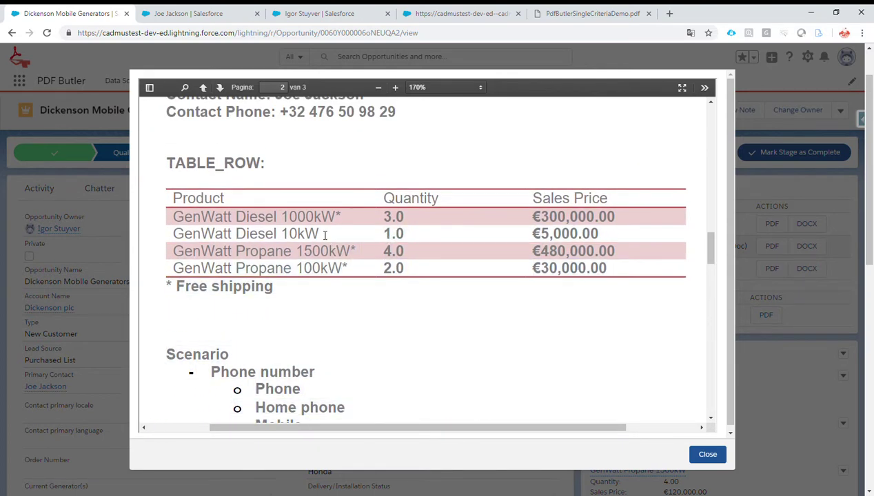
double_click(391, 220)
left_click_drag(391, 262, 350, 271)
left_click(719, 460)
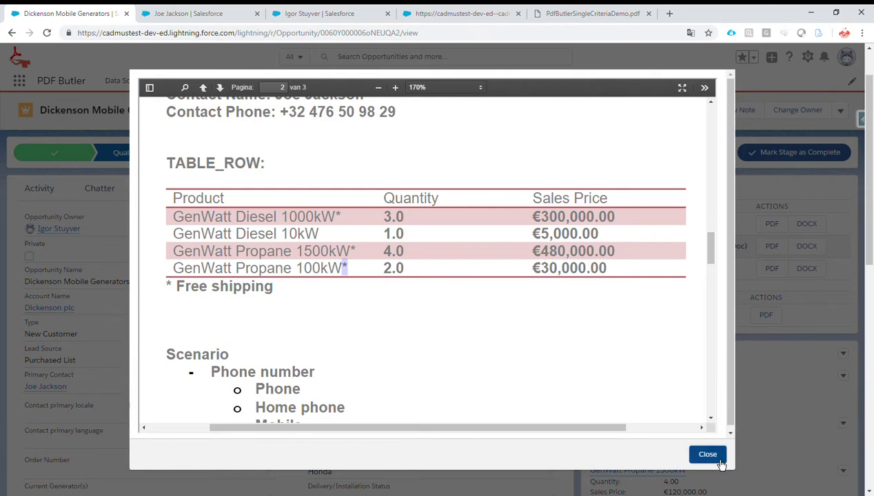